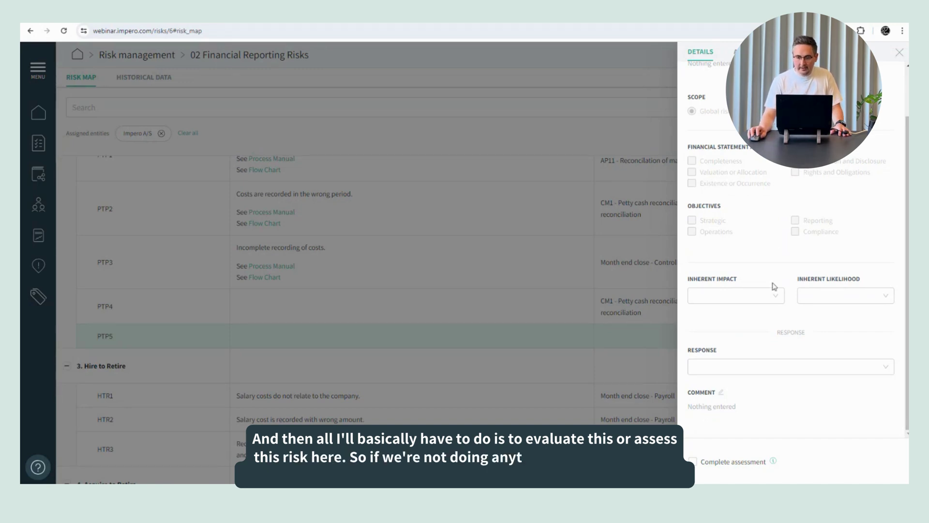
Step: Rate PTP5's inherent impact as High and its inherent likelihood as Likely
left_click(771, 298)
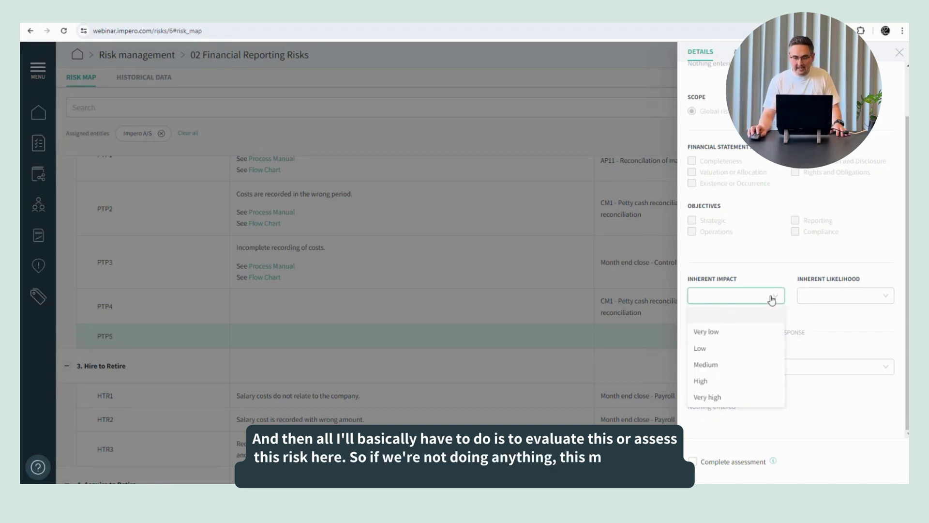
left_click(745, 380)
left_click(830, 302)
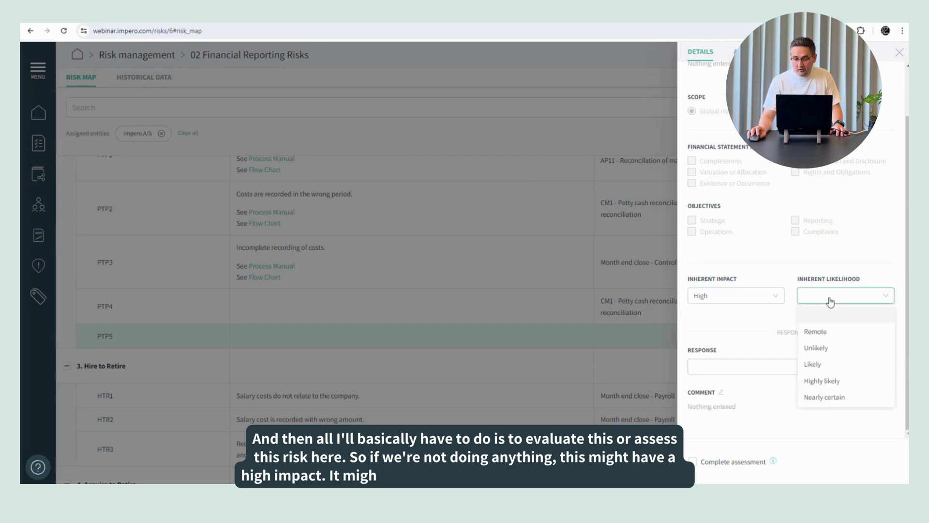
left_click(817, 366)
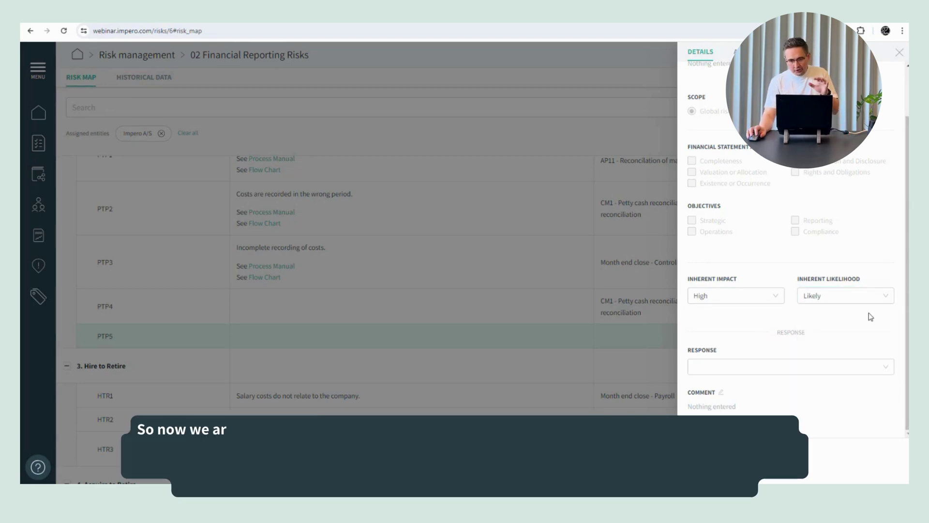
Step: Set PTP5's risk response to Reduce and bring up the add-control panel
left_click(881, 368)
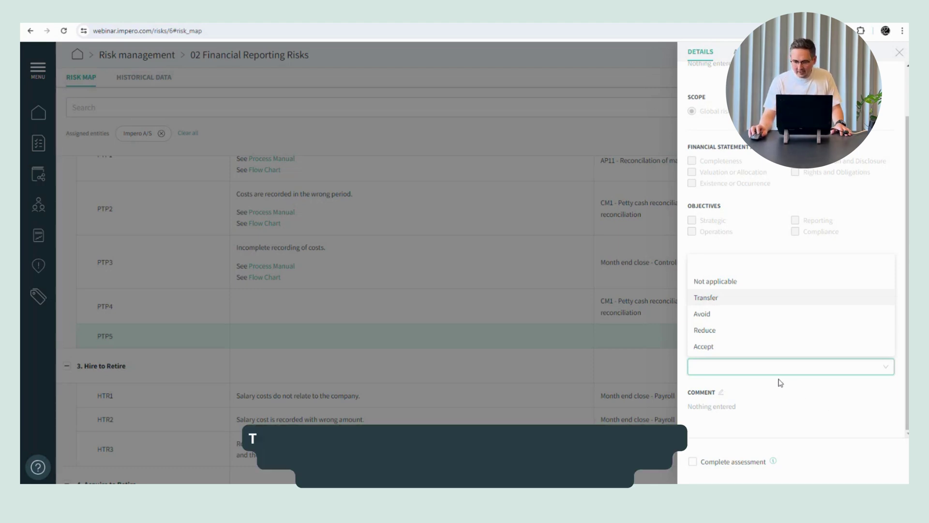
left_click(719, 331)
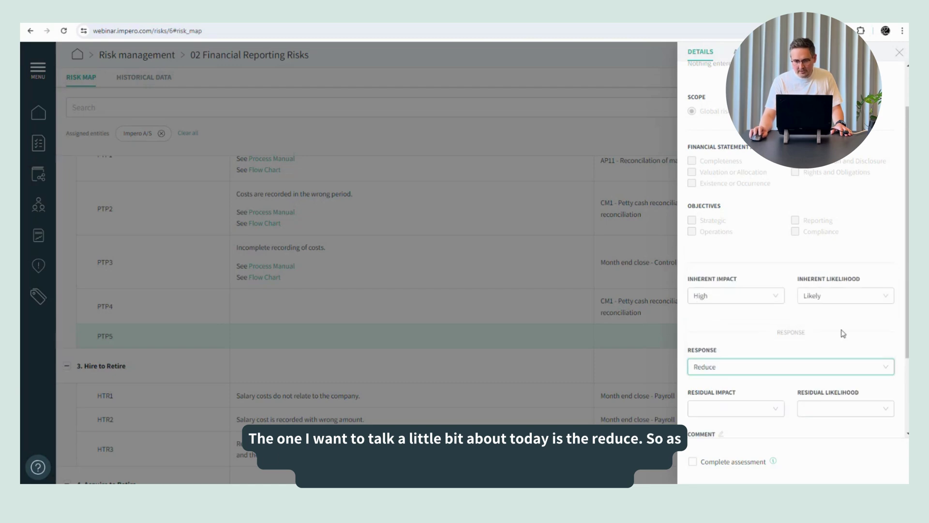
scroll(840, 332, "down", 2)
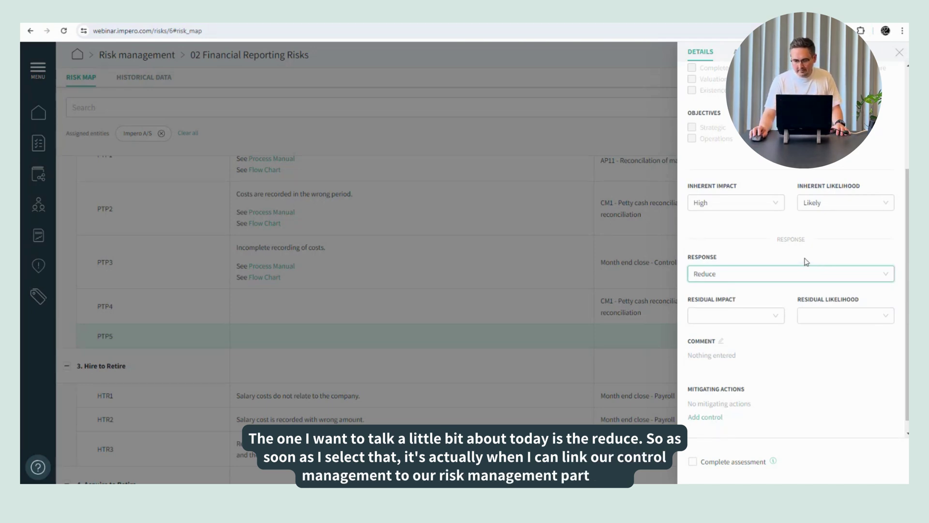
left_click(716, 418)
Step: Search 'cm2' and link CM2 - Bank reconciliation as the mitigating control
left_click(728, 88)
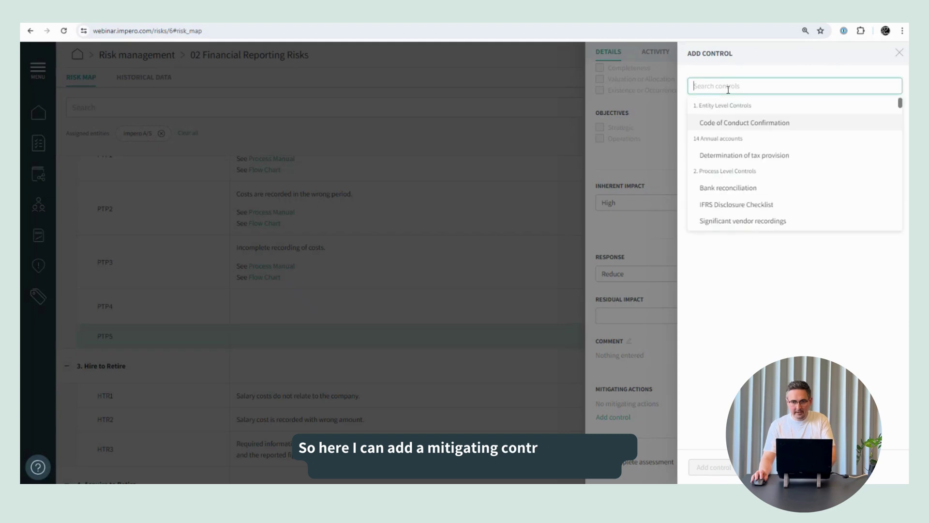
type("cm2")
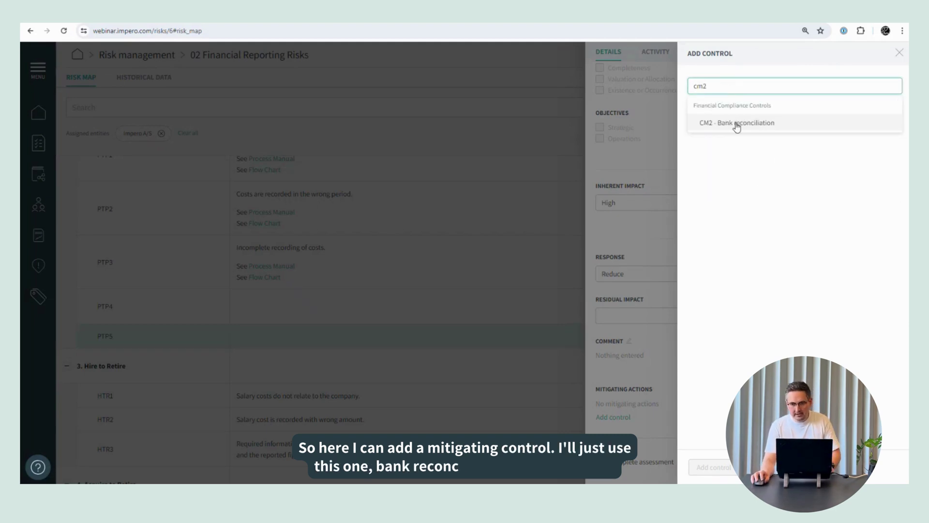
left_click(737, 125)
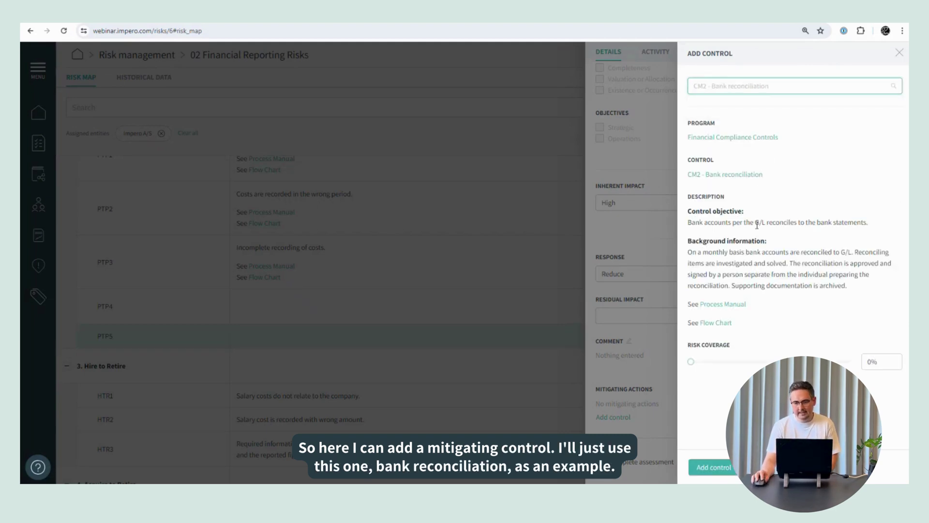
left_click(714, 467)
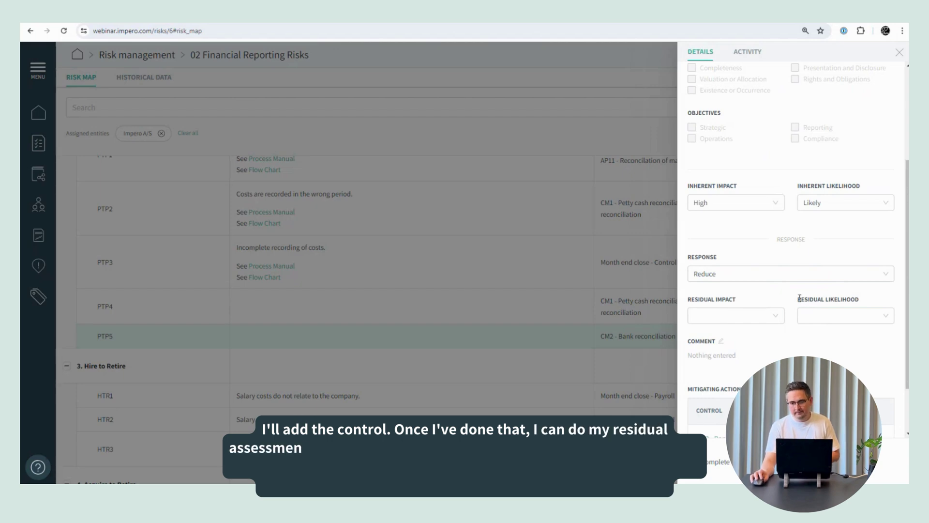
Step: Rate the residual impact as High and the residual likelihood as Remote
scroll(801, 300, "down", 1)
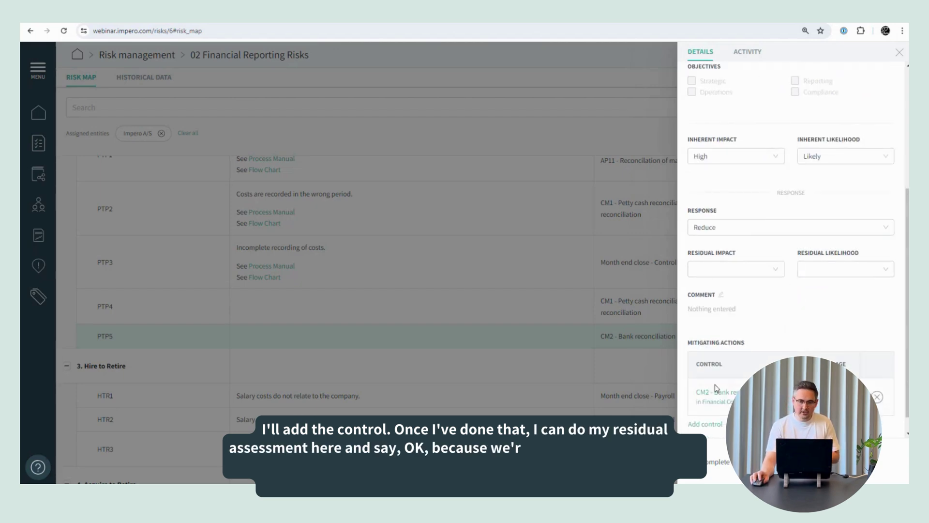
left_click(774, 270)
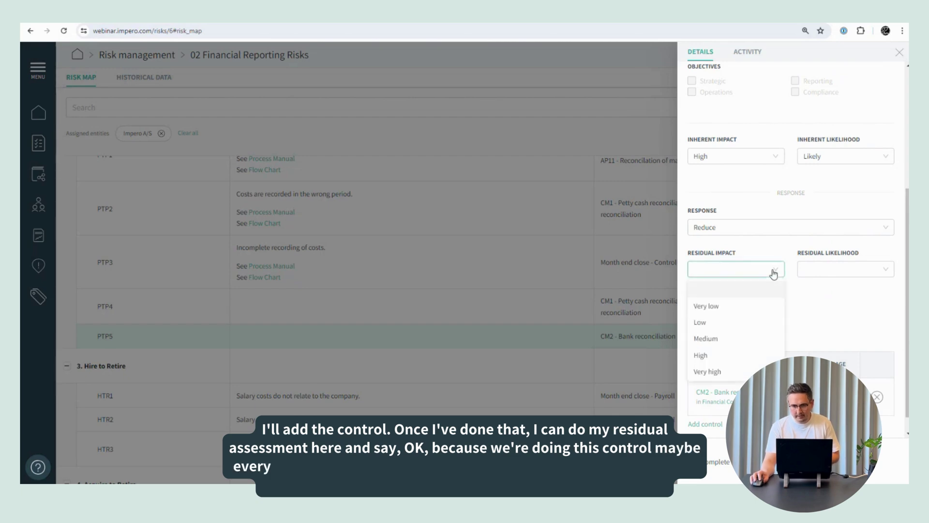
left_click(731, 356)
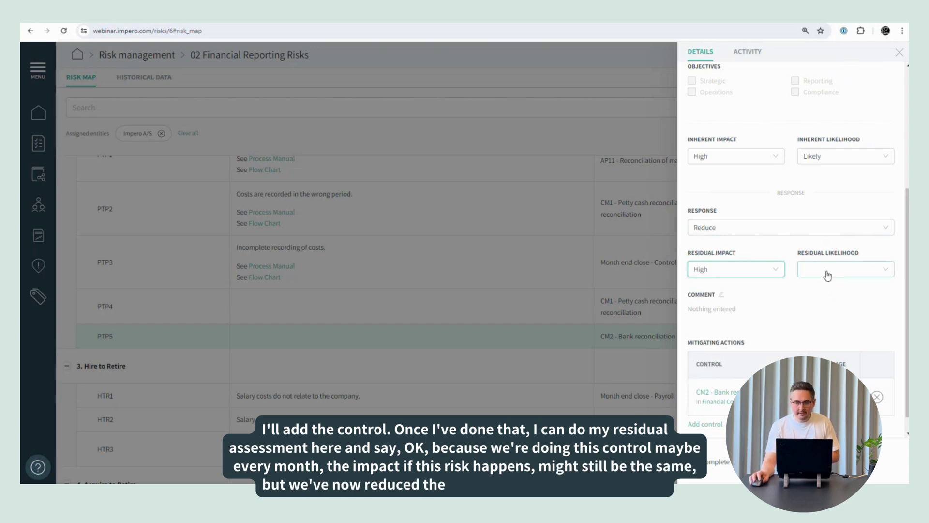
left_click(828, 274)
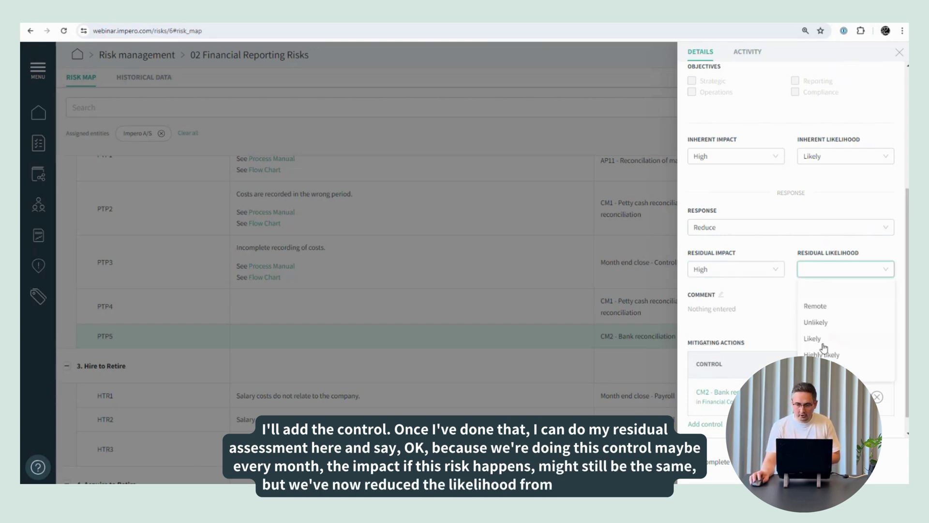
left_click(825, 307)
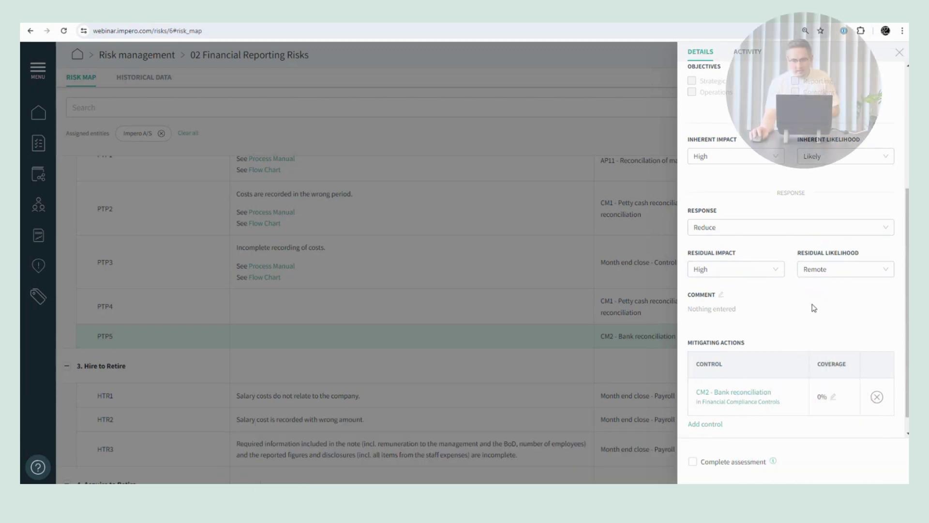
scroll(819, 306, "down", 1)
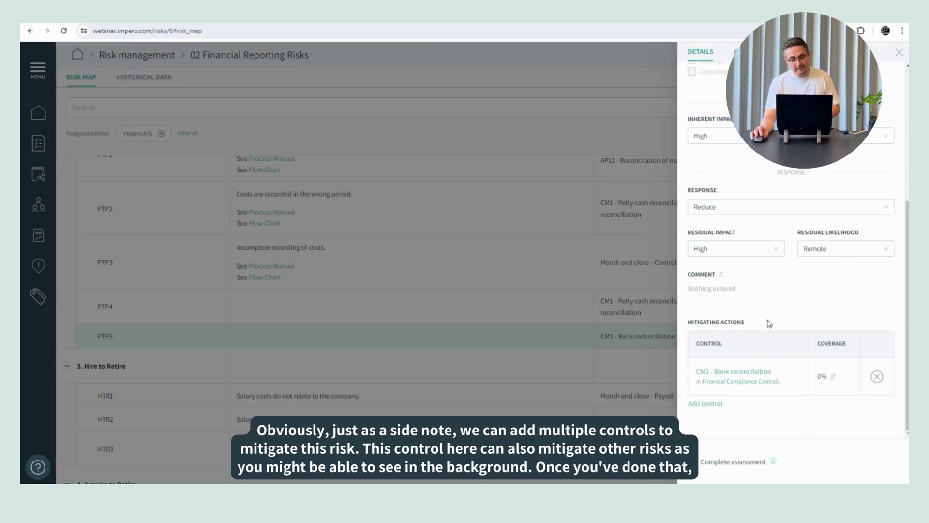
Step: Mark PTP5's assessment complete, close its details and display the risk heat map
left_click(700, 460)
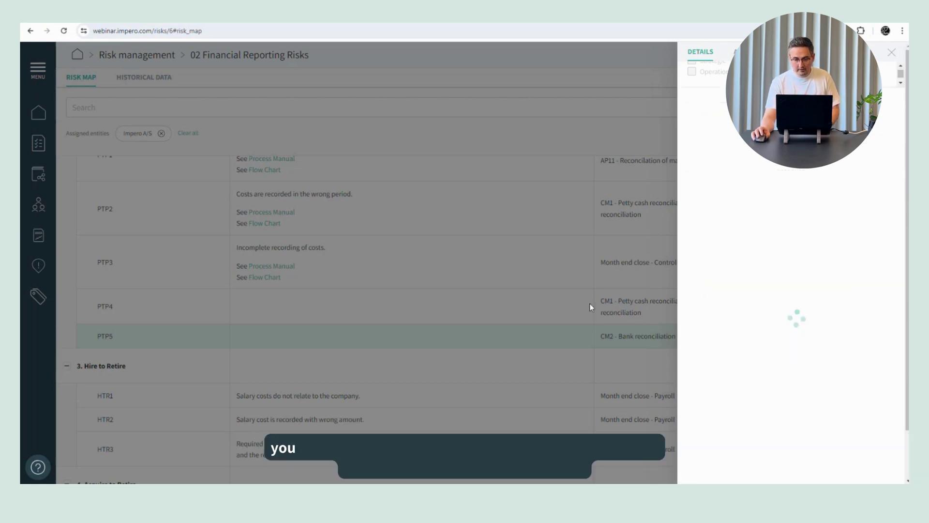
left_click(514, 296)
scroll(513, 299, "up", 4)
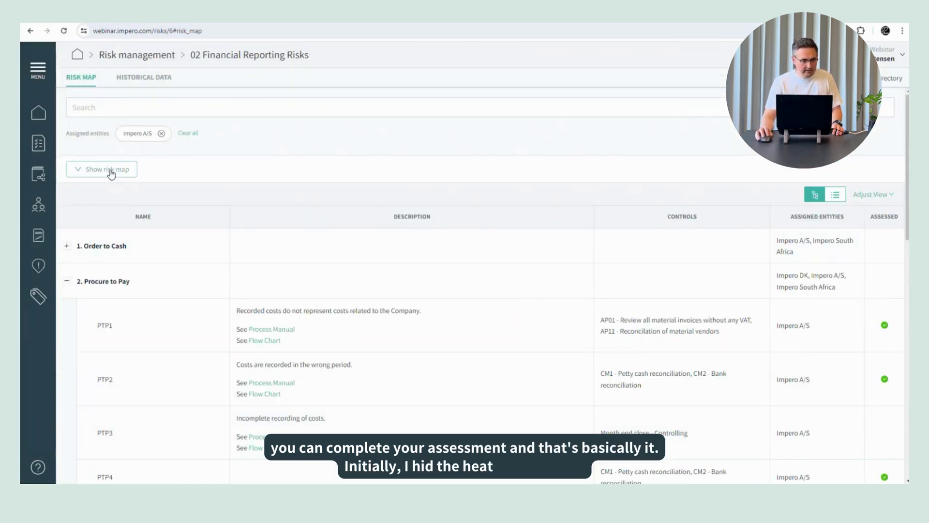
left_click(109, 174)
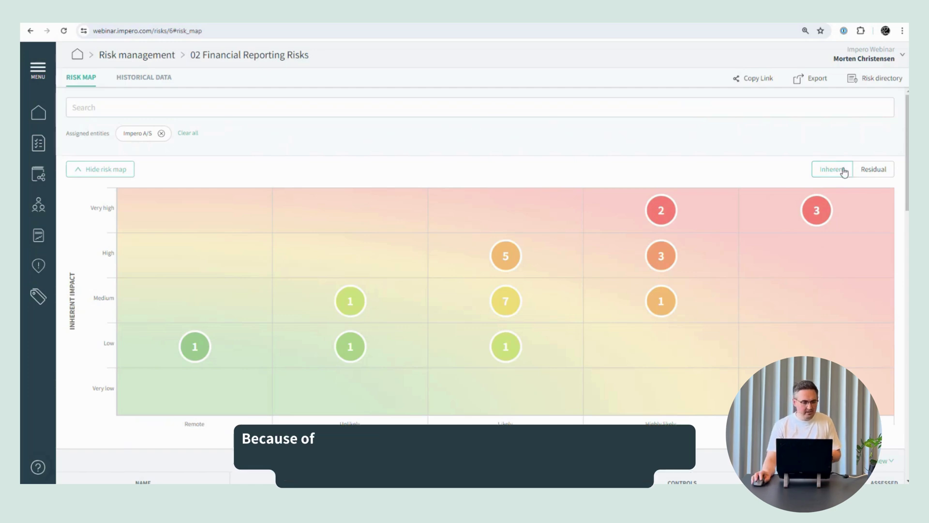
left_click(882, 173)
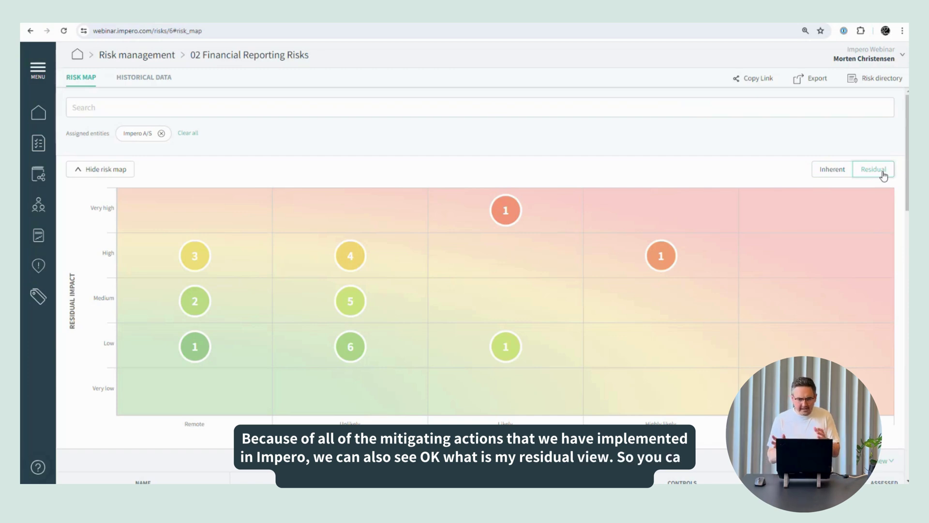
left_click(835, 170)
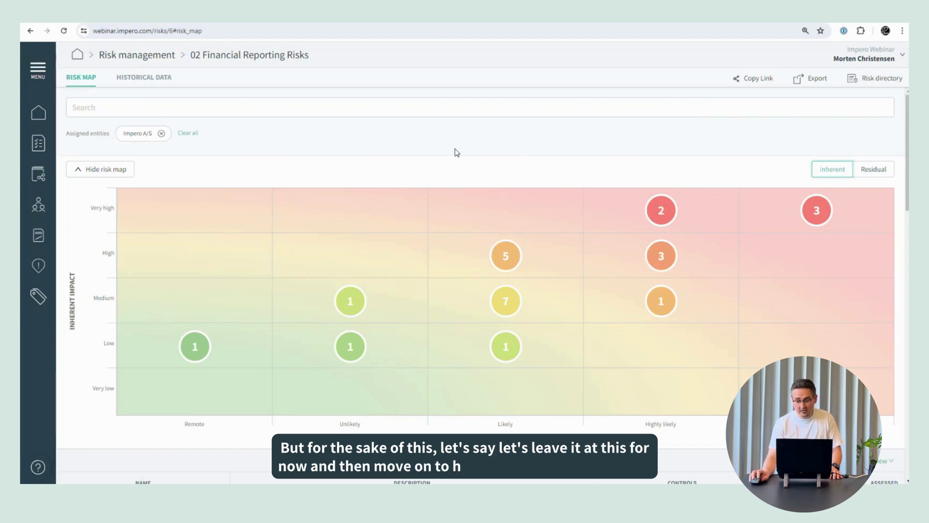
Step: Go to Control management from the main menu to see the program dashboard
left_click(39, 73)
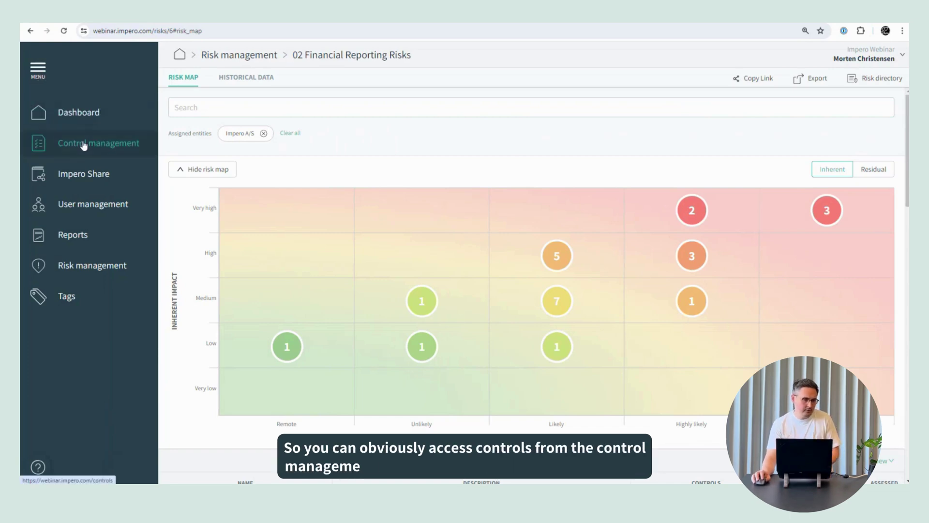
left_click(92, 122)
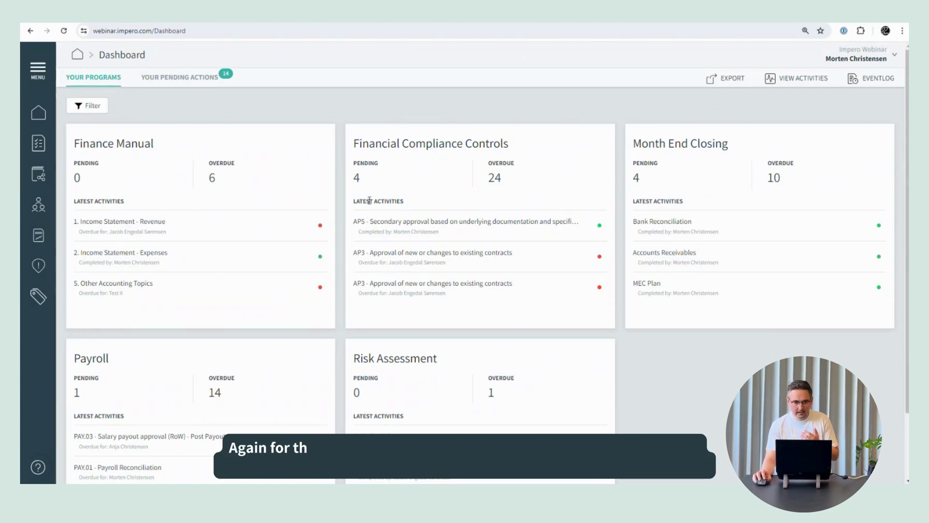
Step: Open Financial Compliance Controls and then the CM2 - Bank reconciliation control's details
left_click(388, 151)
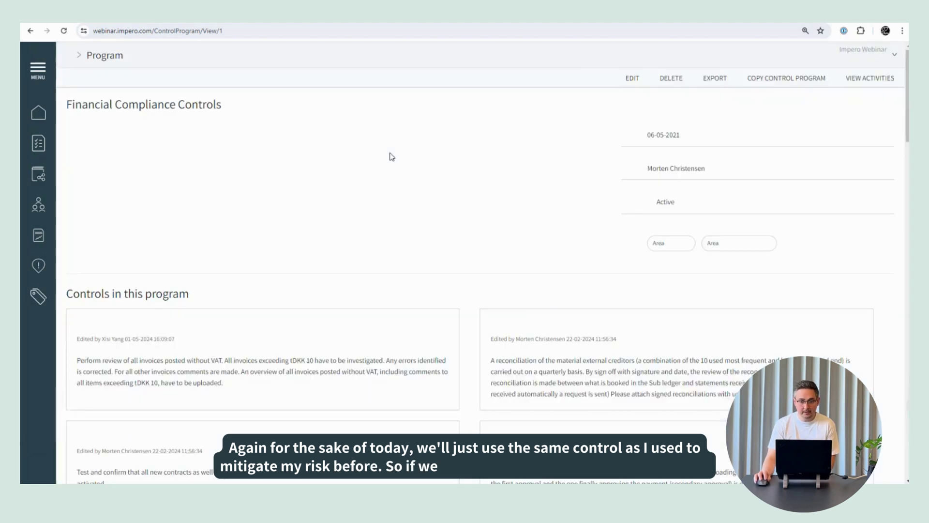
scroll(473, 209, "down", 1)
scroll(473, 208, "down", 13)
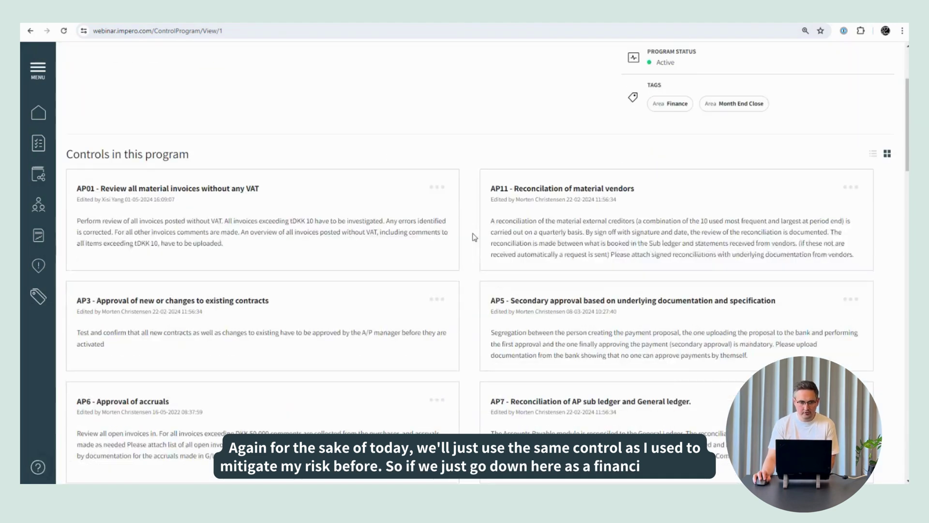
scroll(476, 296, "down", 3)
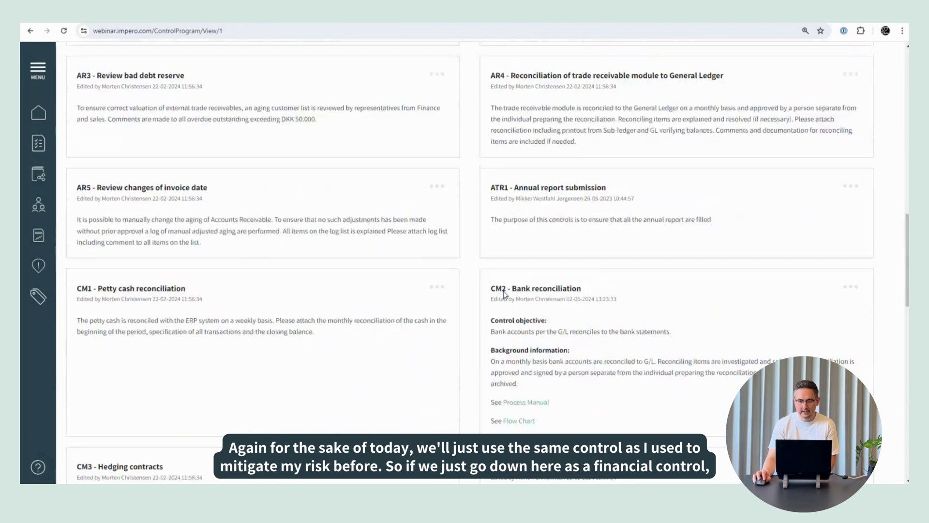
left_click(558, 286)
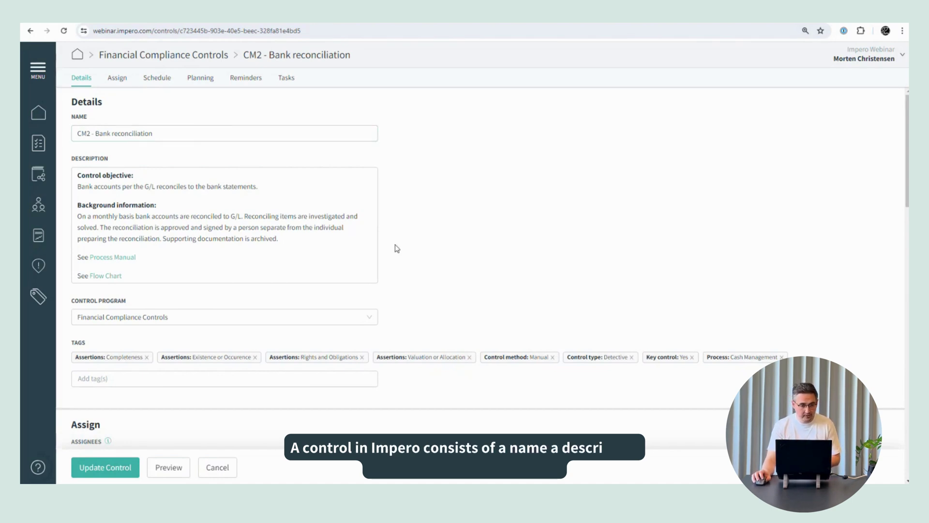
scroll(394, 248, "down", 1)
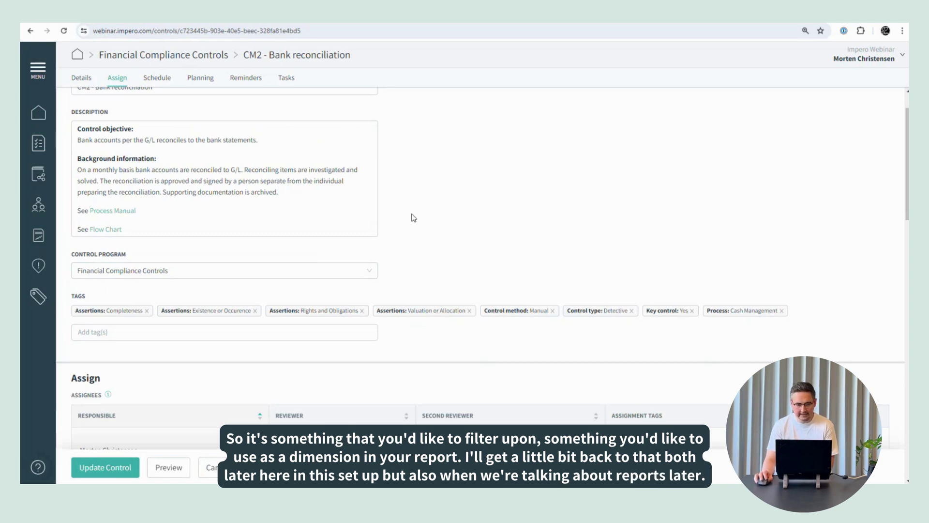
scroll(414, 218, "down", 3)
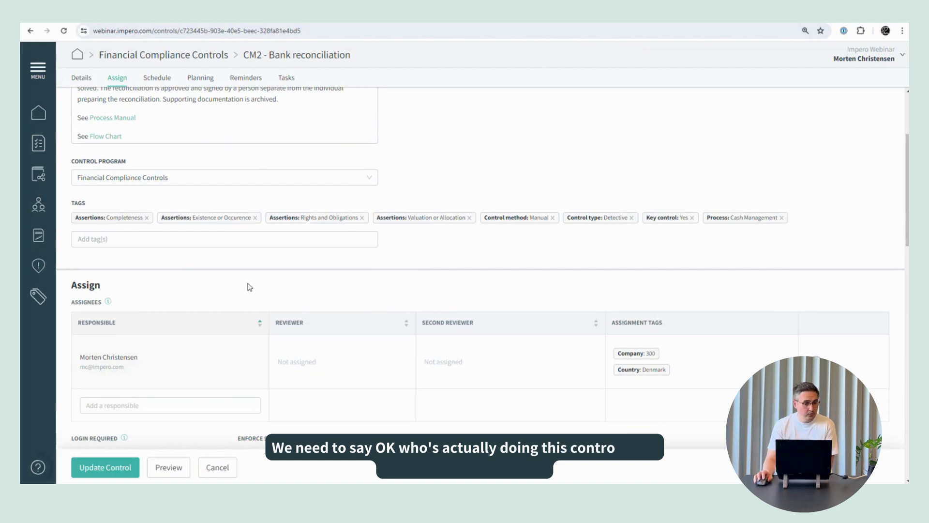
left_click(132, 362)
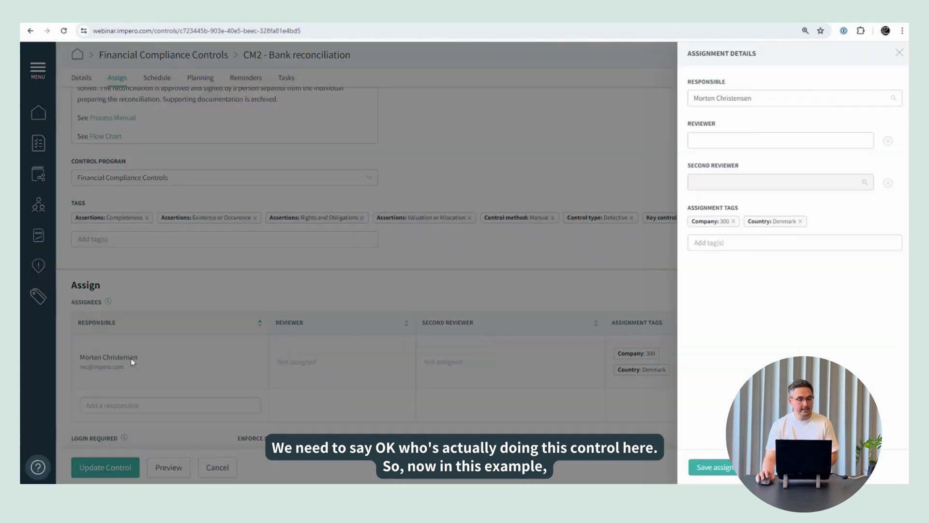
Step: Assign a reviewer and a second reviewer to the company 300 Denmark assignment and save
left_click(692, 145)
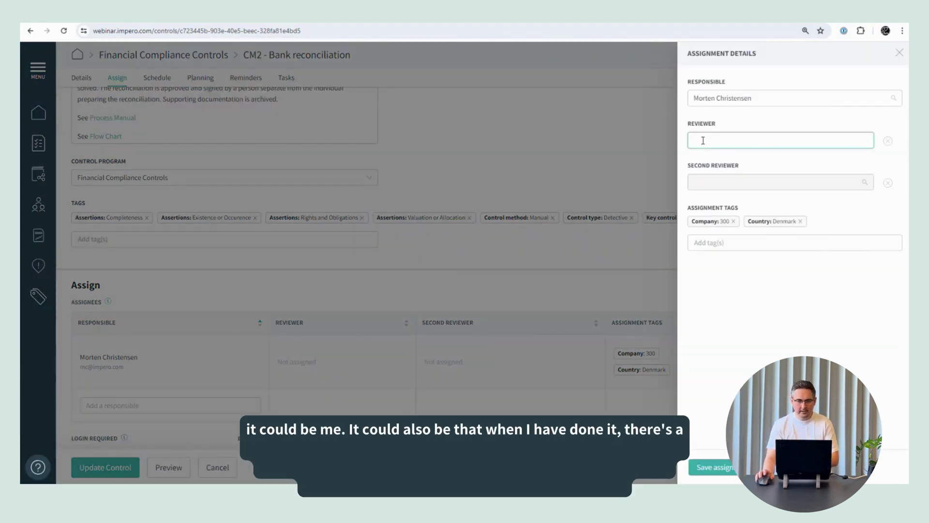
type("mb")
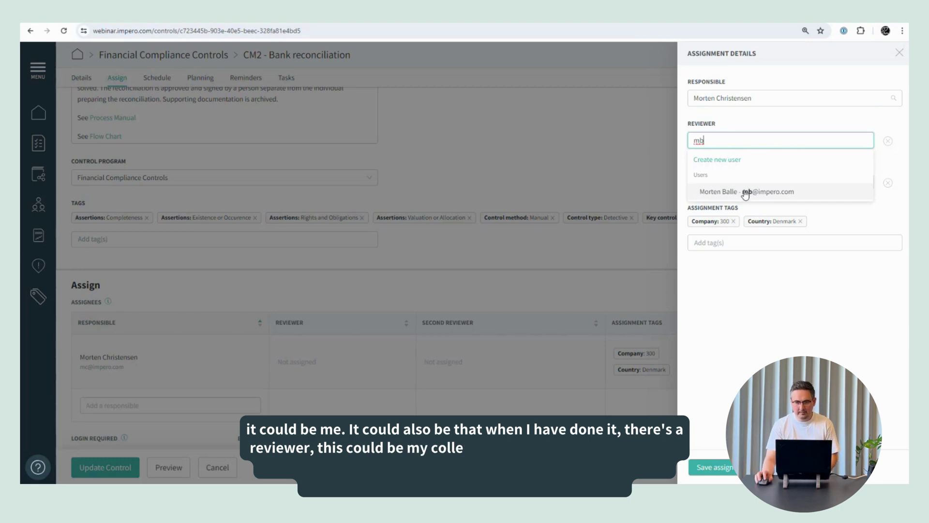
left_click(745, 193)
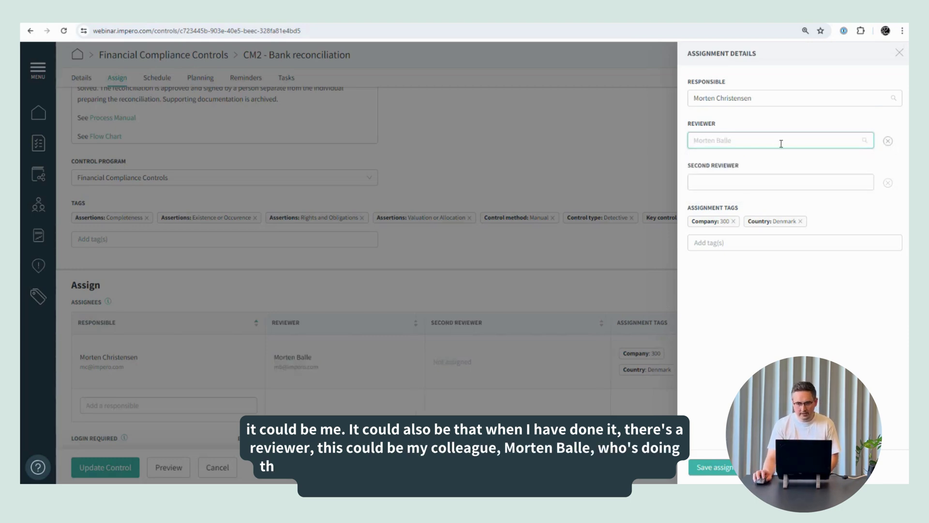
left_click(720, 186)
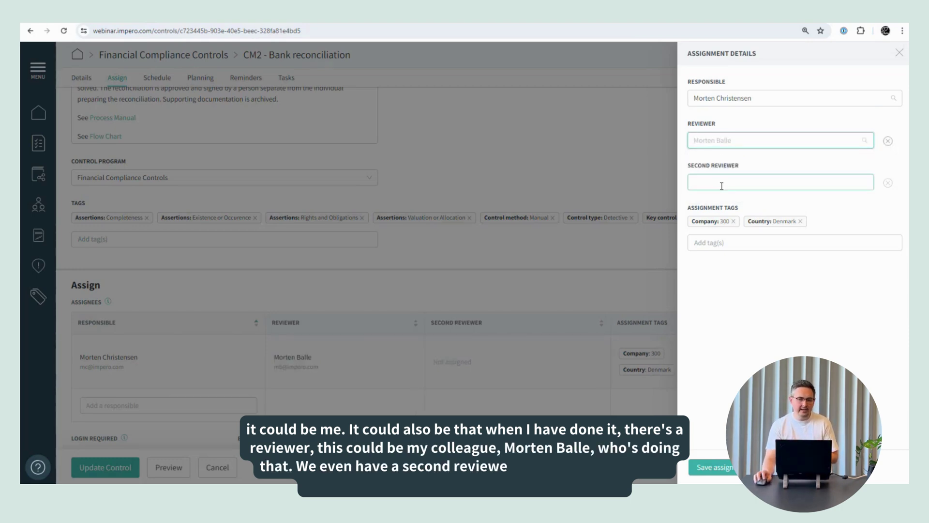
type("xisi")
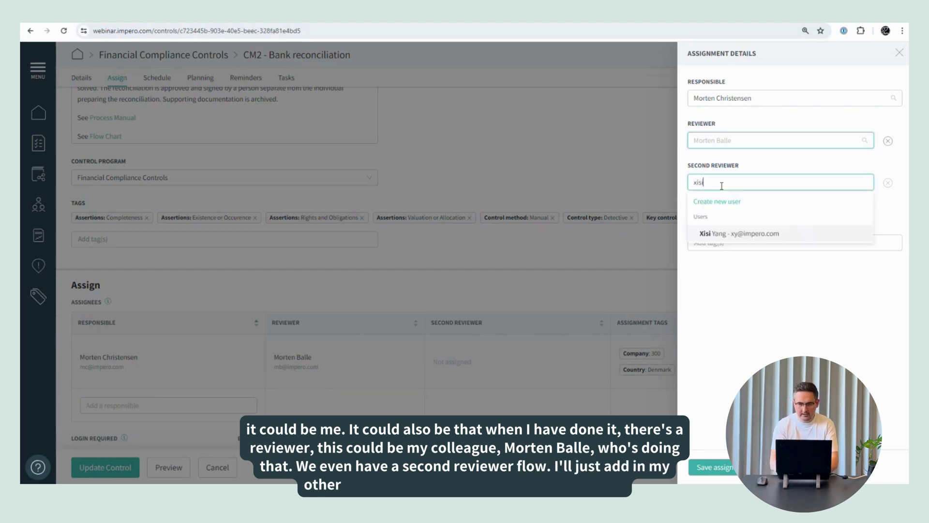
left_click(732, 237)
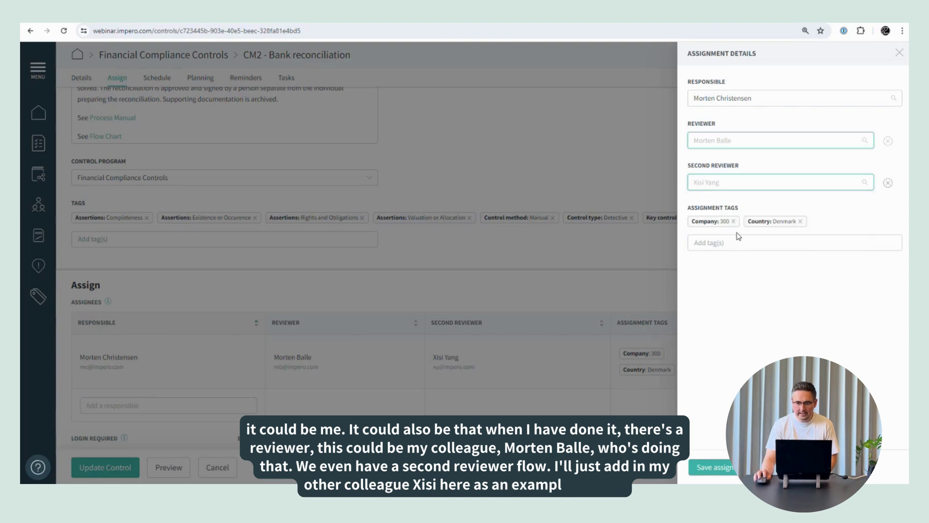
left_click(711, 467)
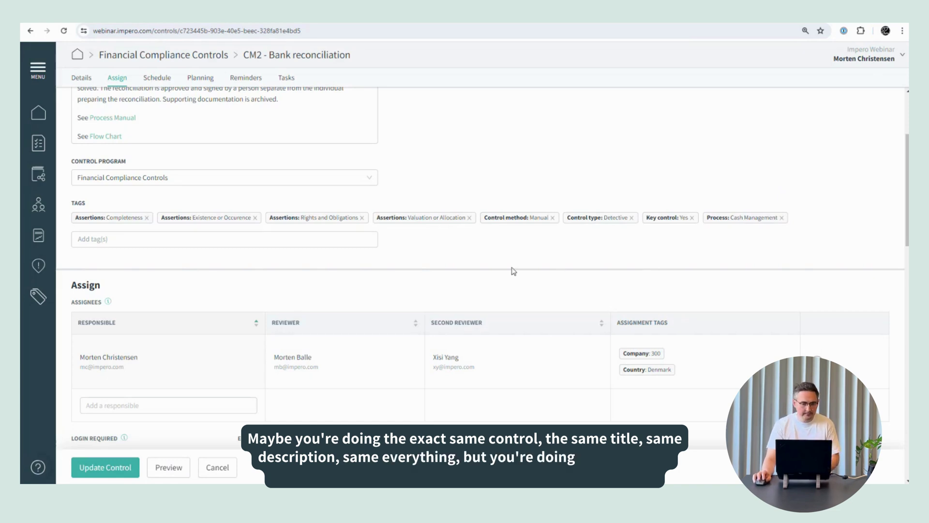
Step: Add the same user as responsible person for a new assignment
scroll(400, 261, "down", 1)
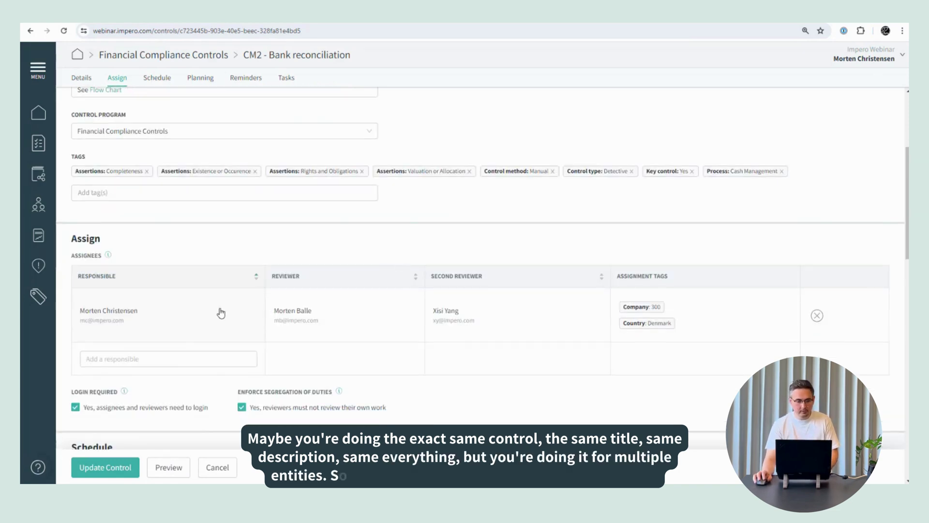
left_click(189, 356)
type("mc")
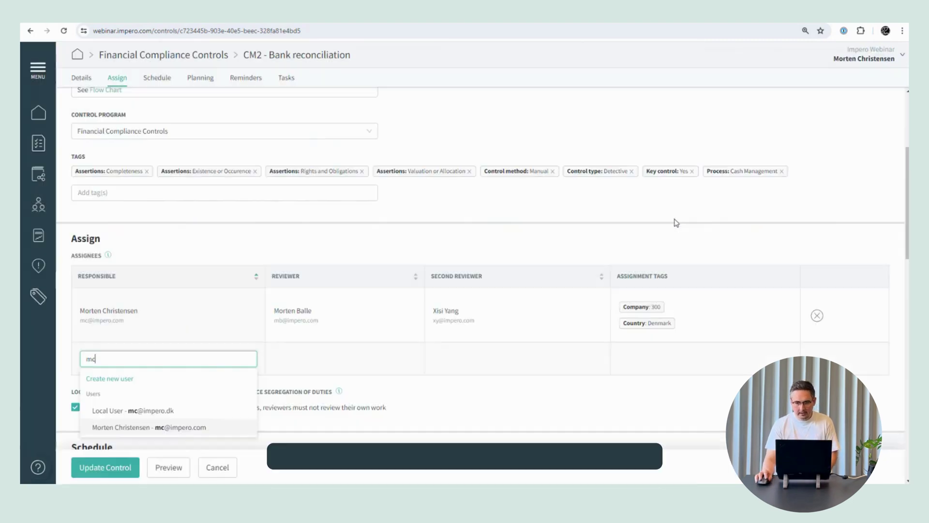
key("Return")
Step: Give the new assignment the same reviewer and second reviewer, then add it
left_click(715, 141)
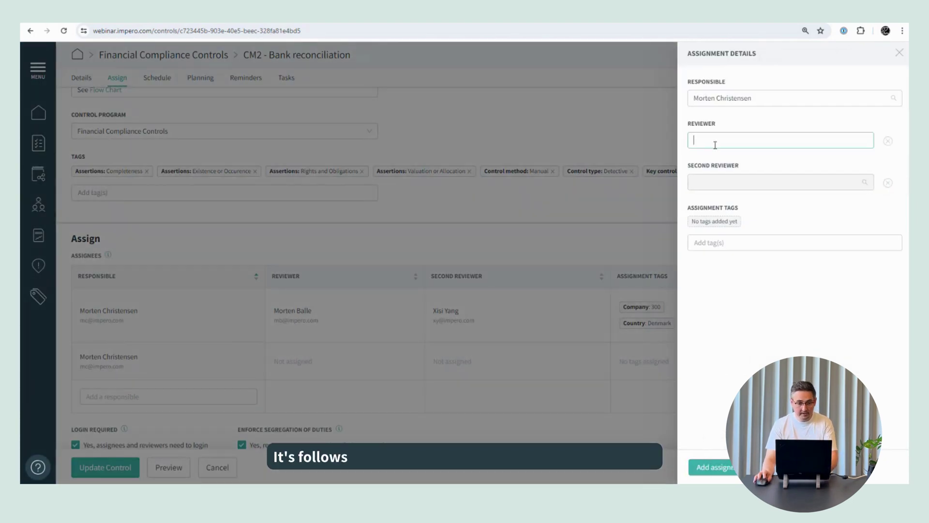
type("mb")
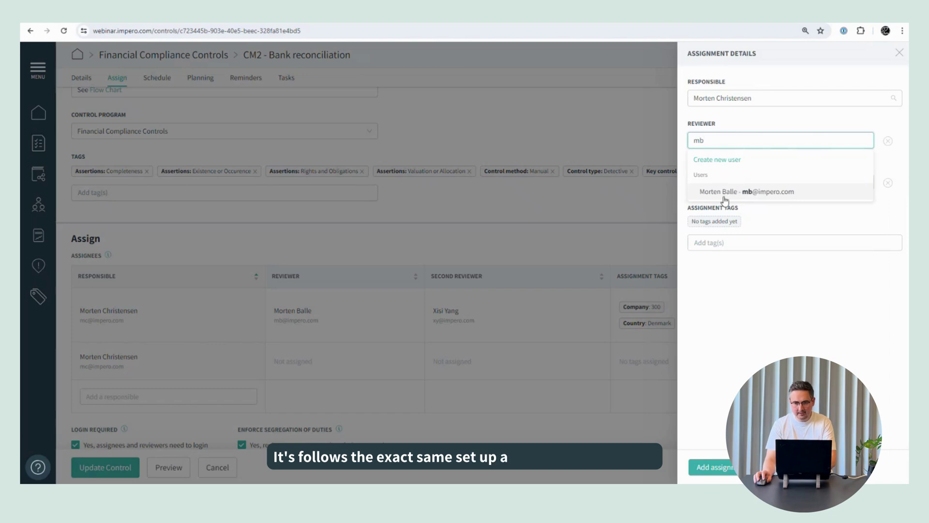
left_click(719, 191)
left_click(721, 182)
type("xisi")
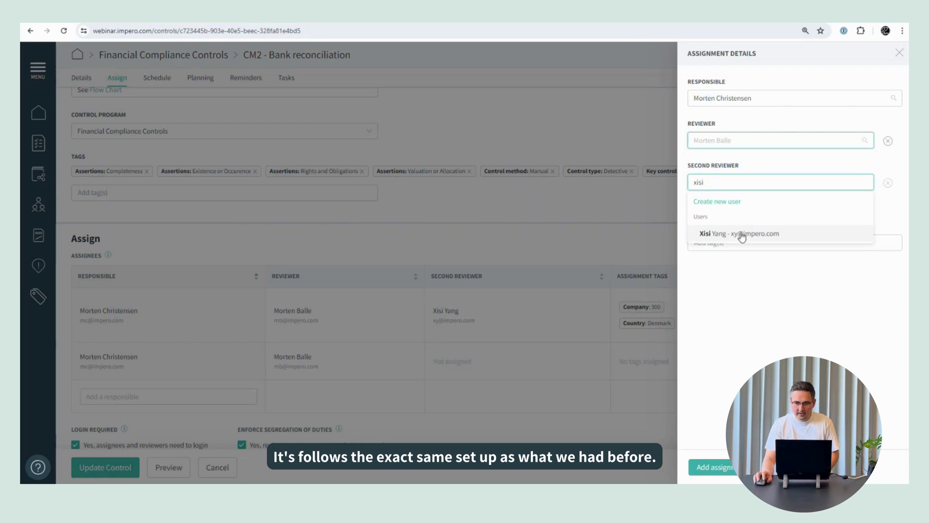
left_click(738, 233)
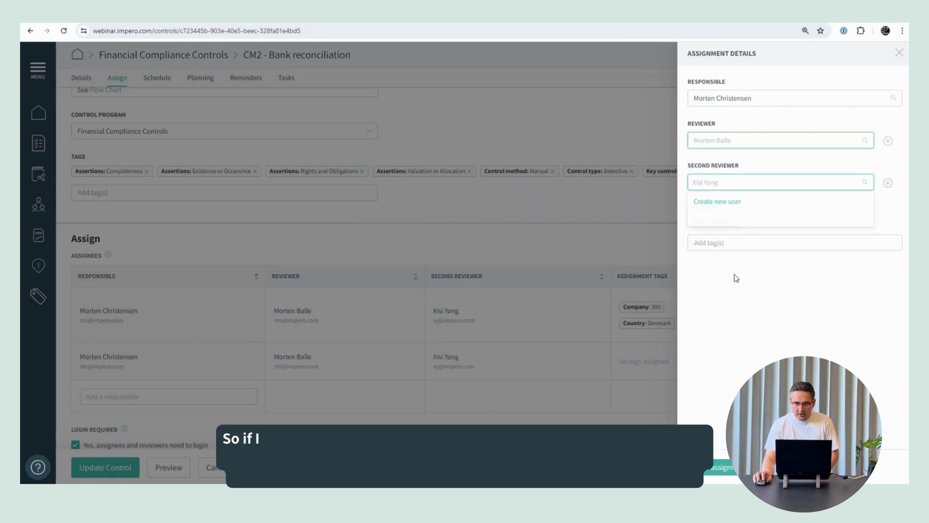
left_click(730, 470)
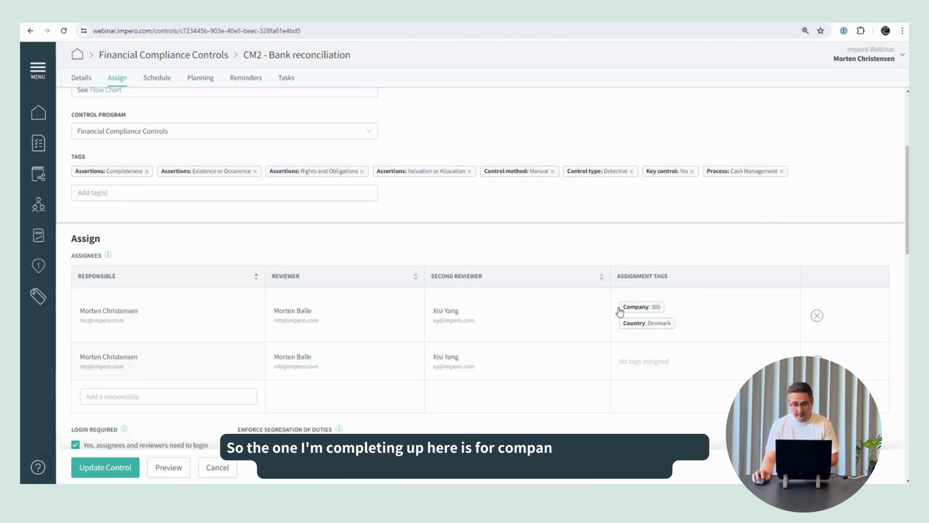
Step: Tag the second assignment with Company / 400 and Country / Denmark and save it
left_click(648, 361)
left_click(720, 243)
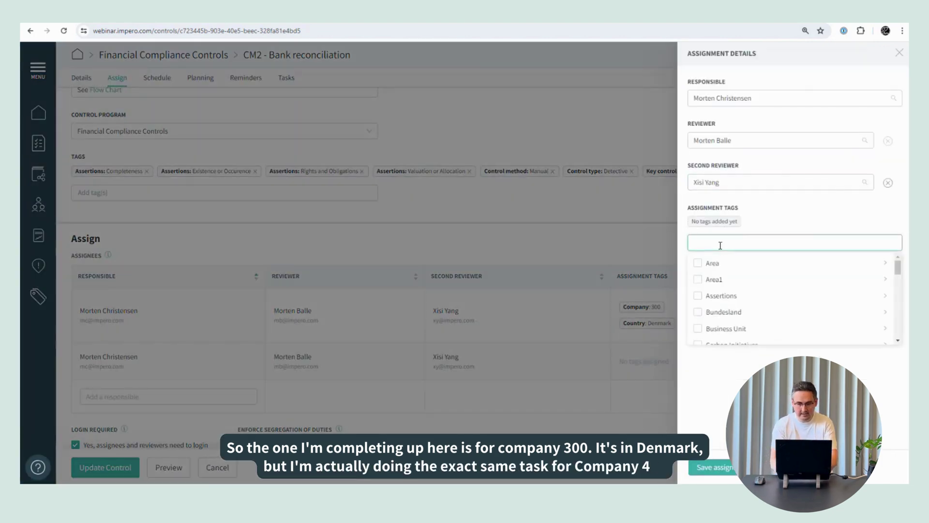
type("400")
left_click(721, 263)
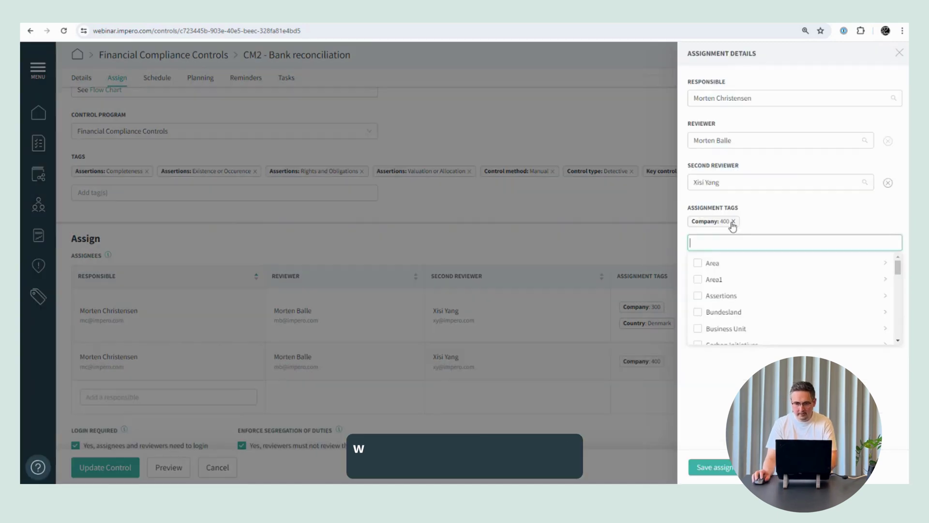
type("denmark")
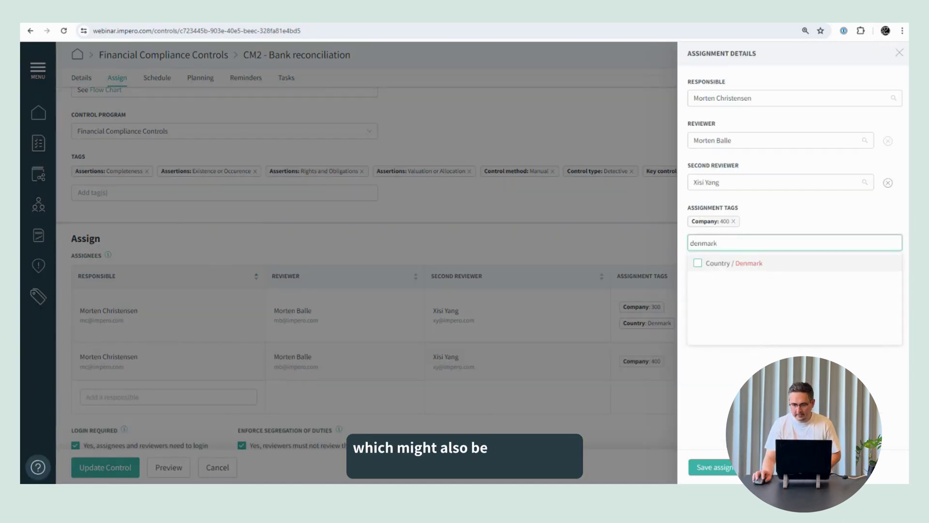
left_click(726, 262)
left_click(714, 467)
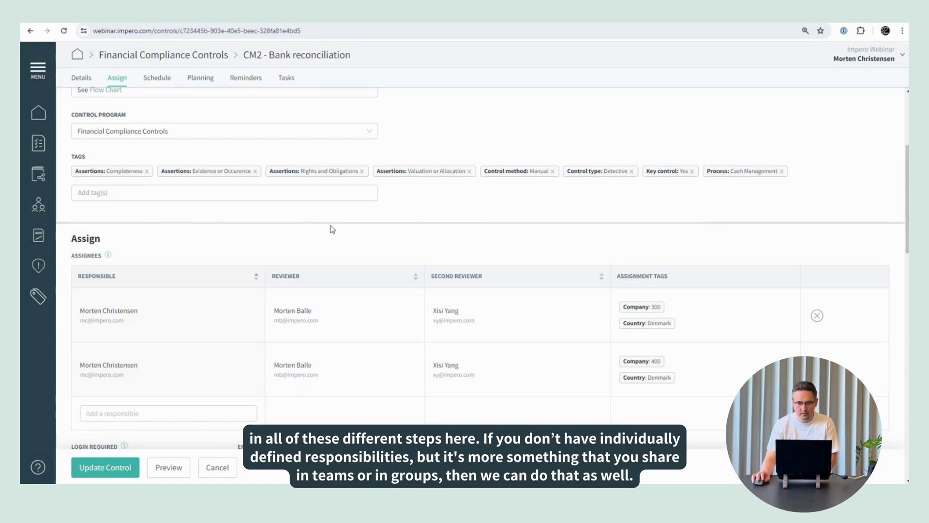
scroll(334, 227, "down", 7)
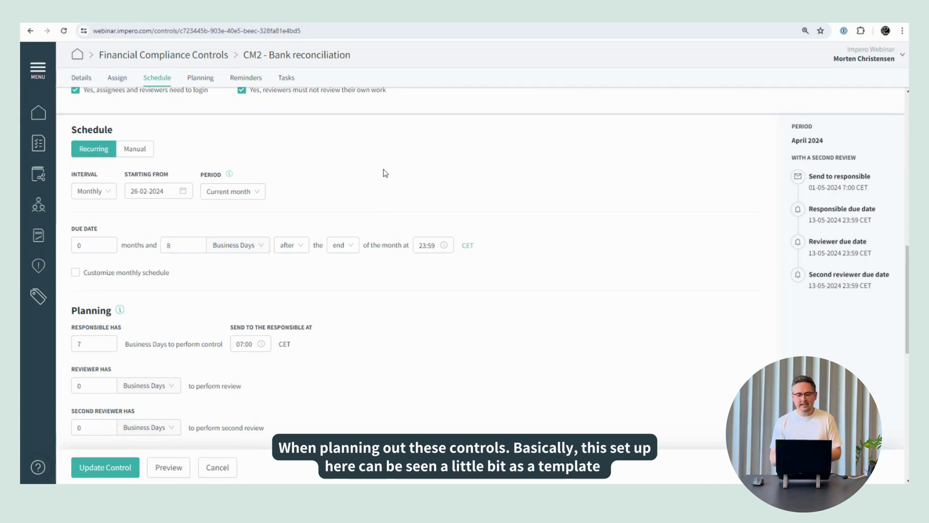
Step: Review the recurrence interval options and keep the schedule at Monthly
left_click(112, 192)
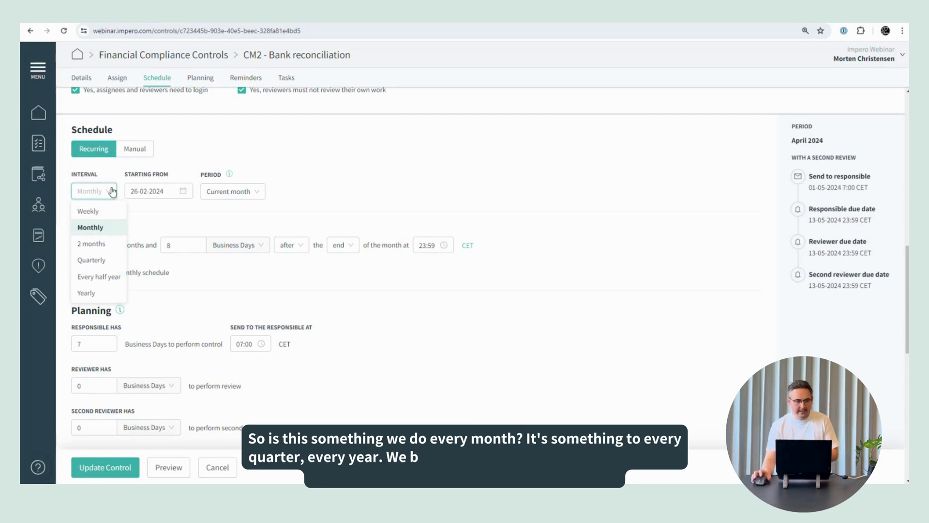
left_click(355, 167)
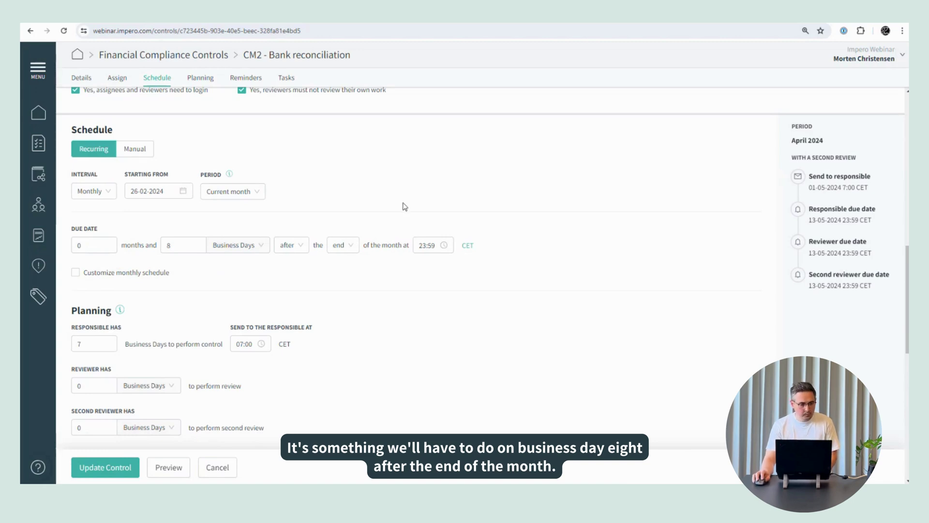
Step: Give the responsible 5 business days to perform the control
left_click(90, 343)
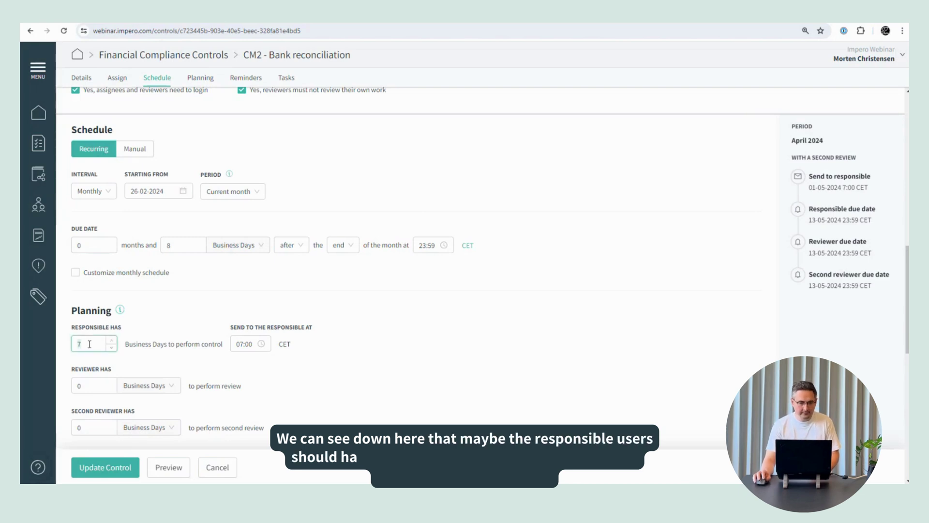
key("BackSpace")
type("5")
left_click(172, 314)
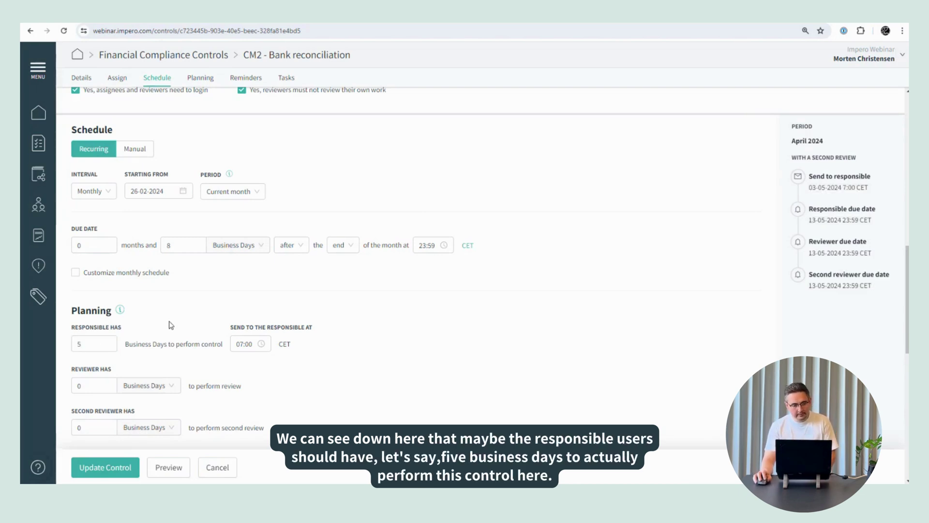
scroll(179, 315, "down", 1)
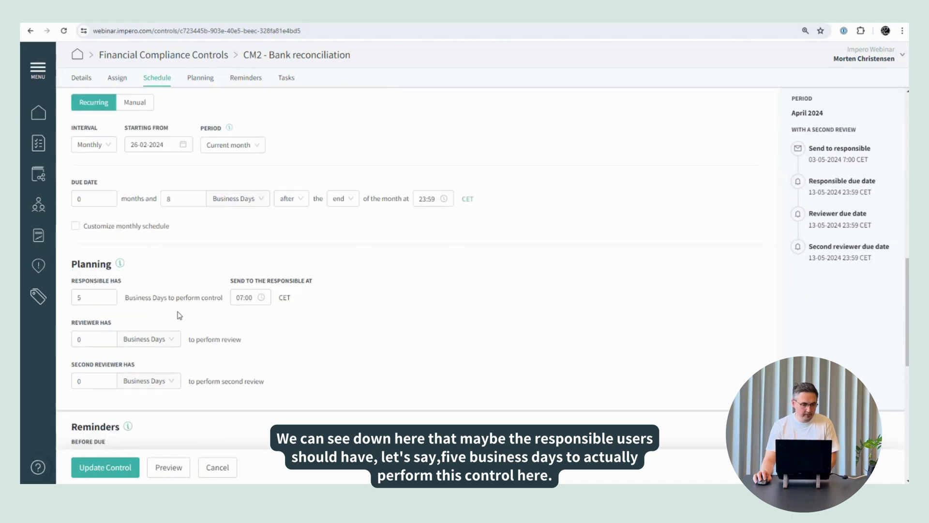
Step: Give the reviewer and second reviewer 1 business day each to review
left_click(104, 334)
key("BackSpace")
type("1")
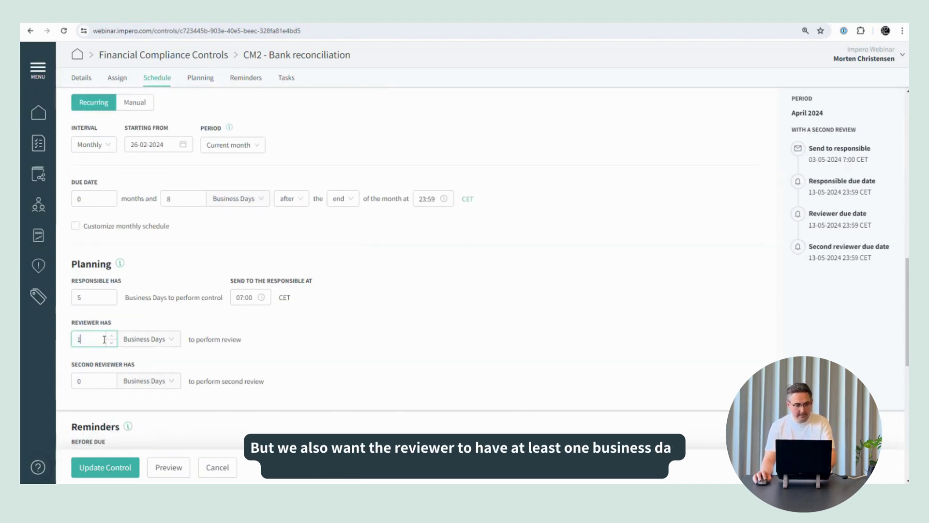
left_click(92, 380)
key("BackSpace")
type("1")
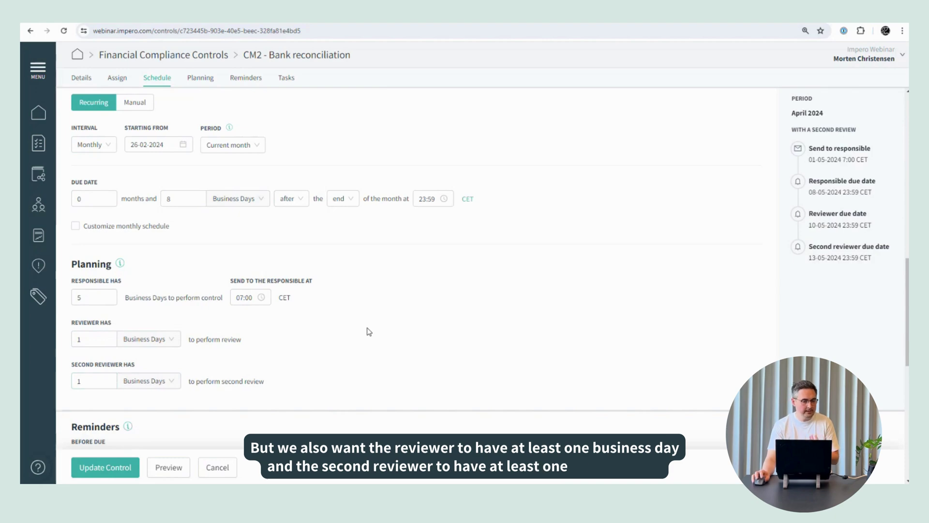
scroll(369, 332, "up", 1)
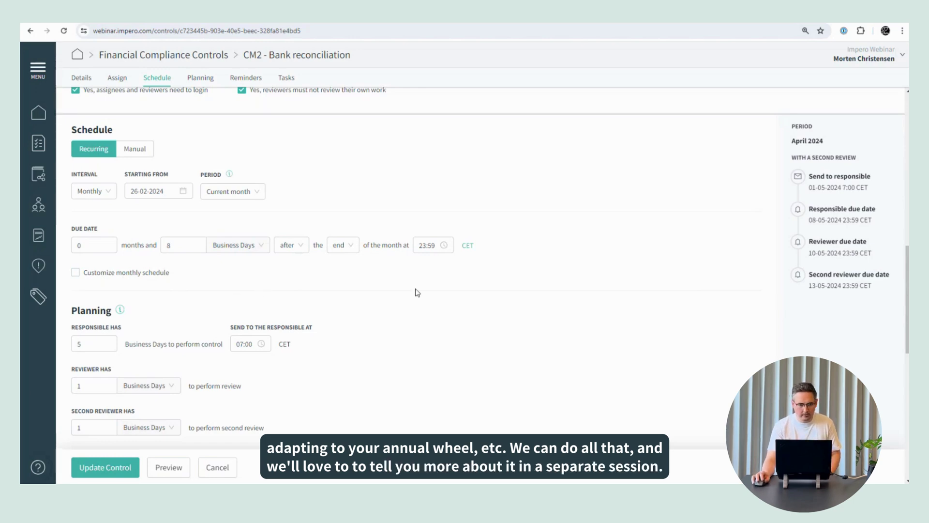
Step: Add a 3 days before-due reminder next to the existing 1 day one
scroll(418, 292, "down", 5)
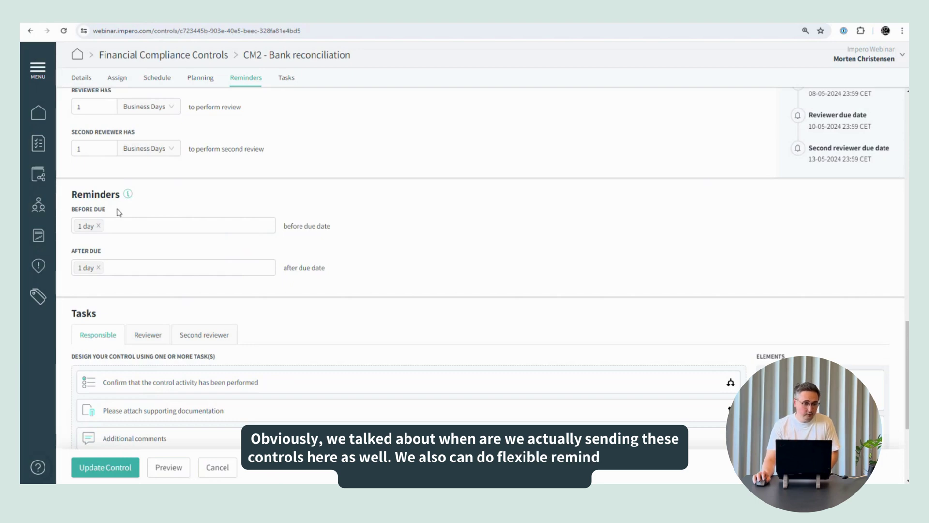
left_click(123, 226)
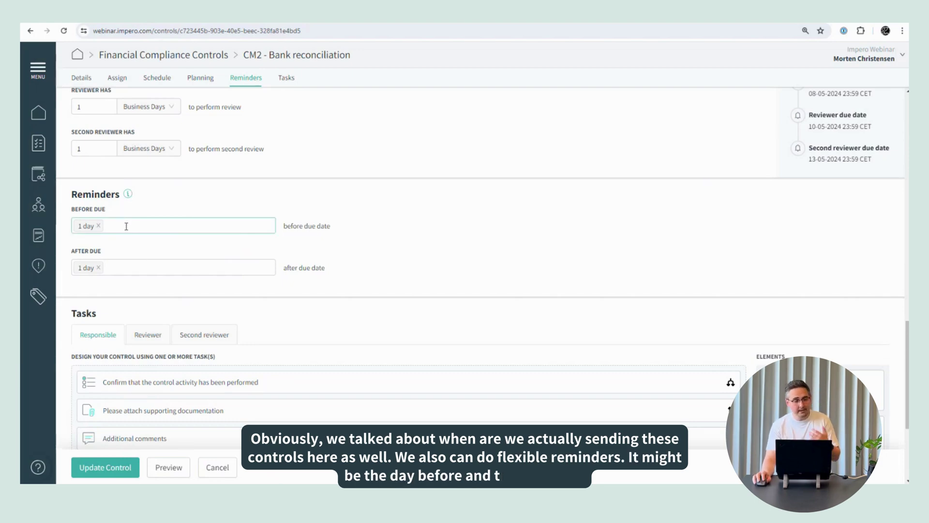
left_click(146, 267)
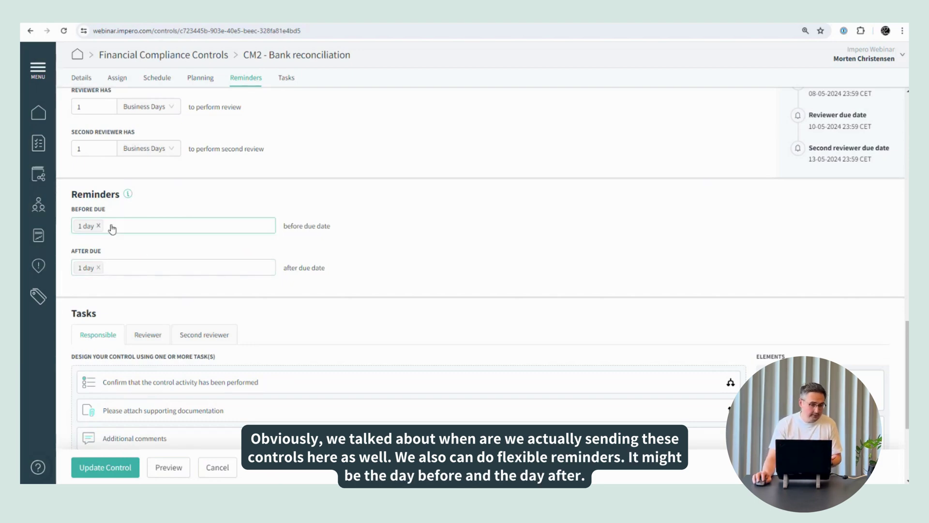
left_click(162, 232)
type("3")
left_click(156, 253)
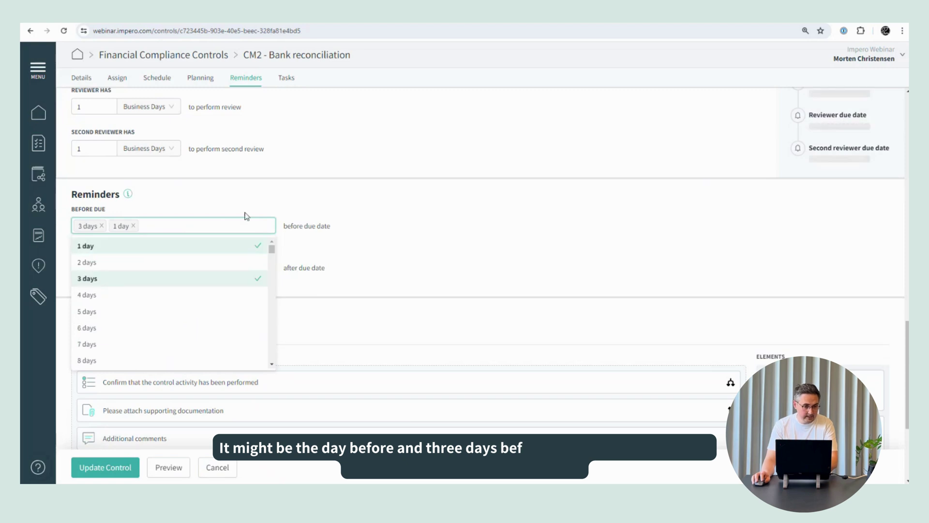
left_click(373, 276)
Step: Add 2 days and 3 days after-due reminders alongside the 1 day one
left_click(199, 268)
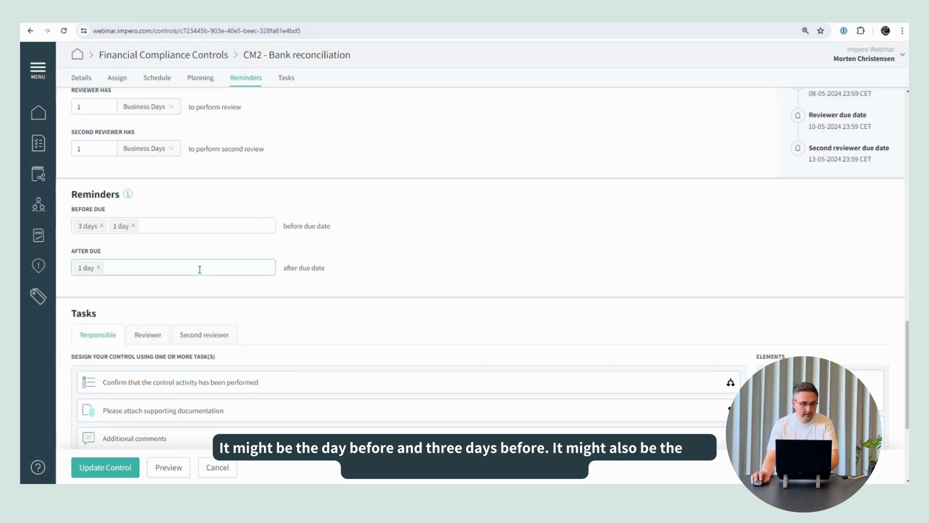
type("2")
key("Return")
type("3")
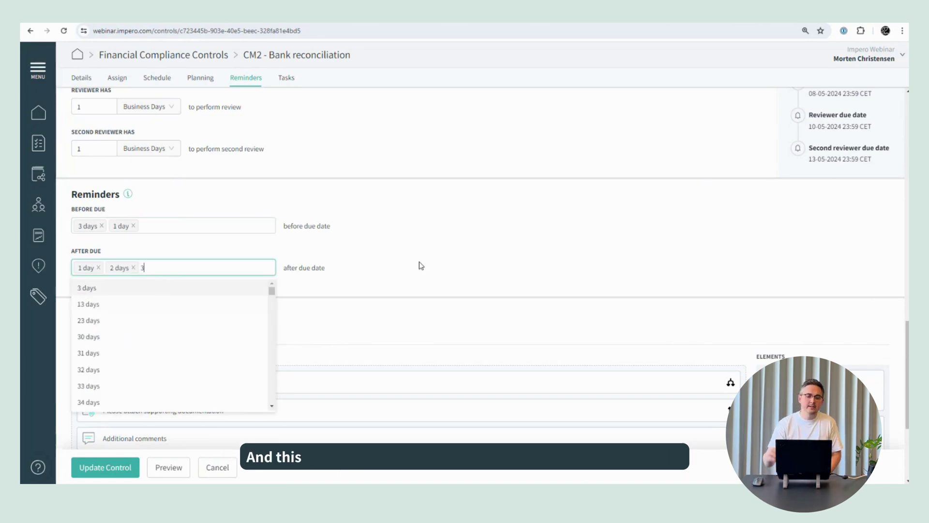
key("Return")
left_click(420, 265)
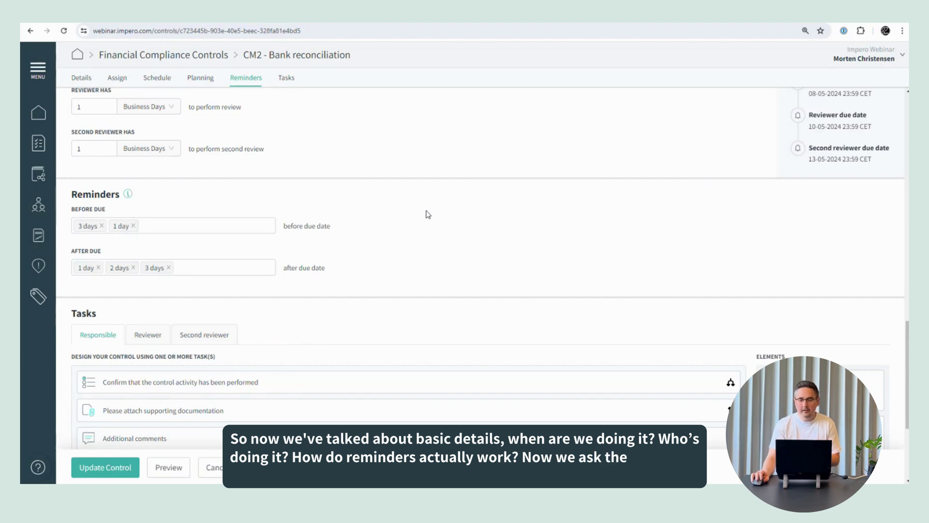
scroll(429, 214, "down", 1)
scroll(420, 212, "down", 2)
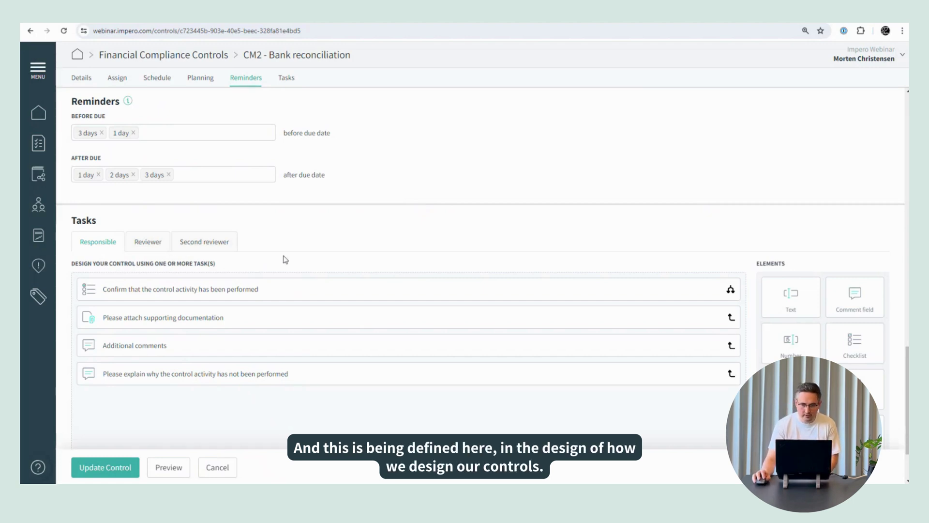
scroll(286, 260, "down", 1)
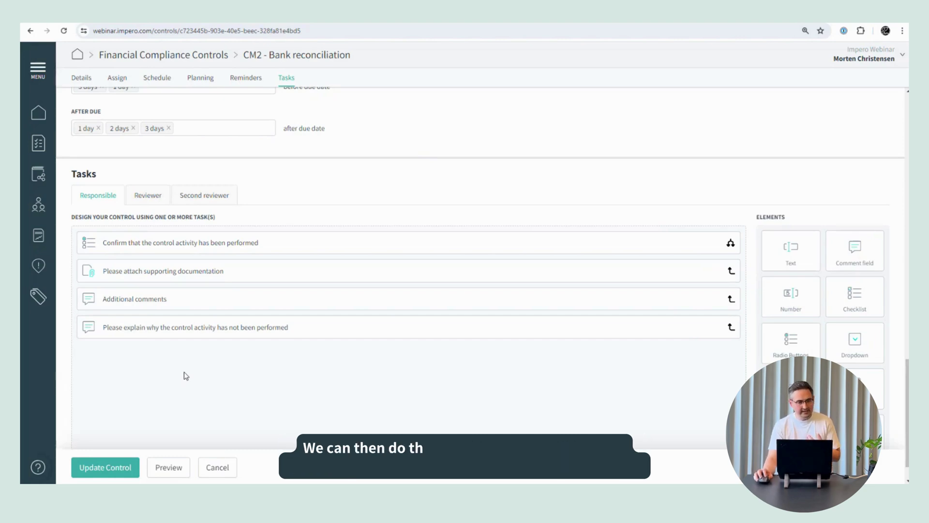
left_click(154, 196)
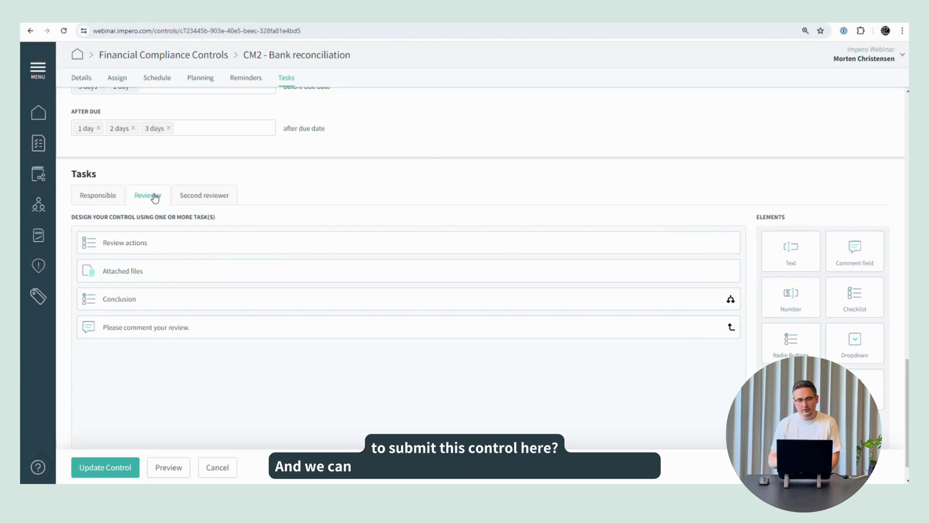
Step: Show the second reviewer's tasks, then preview the control as its users will see it
left_click(206, 196)
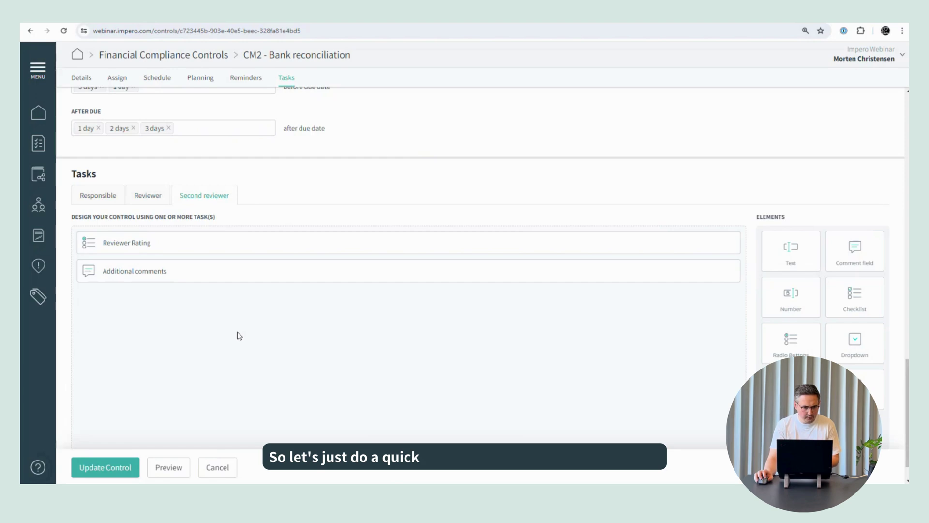
left_click(183, 466)
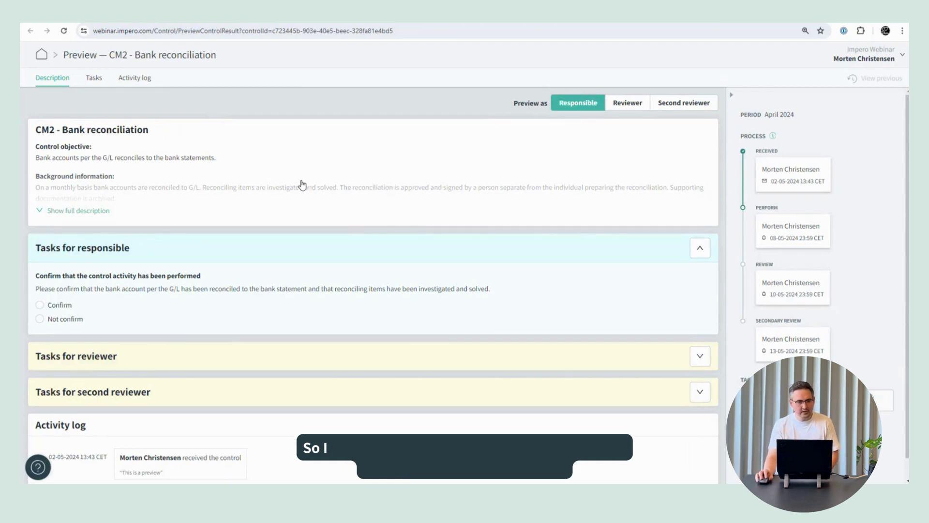
Step: In the preview, confirm the responsible's control activity as performed
left_click(39, 305)
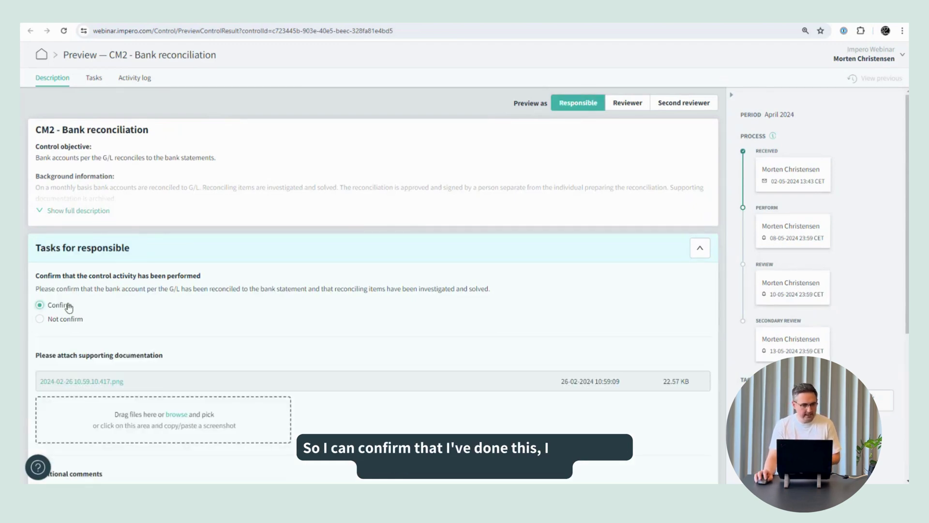
scroll(72, 315, "down", 1)
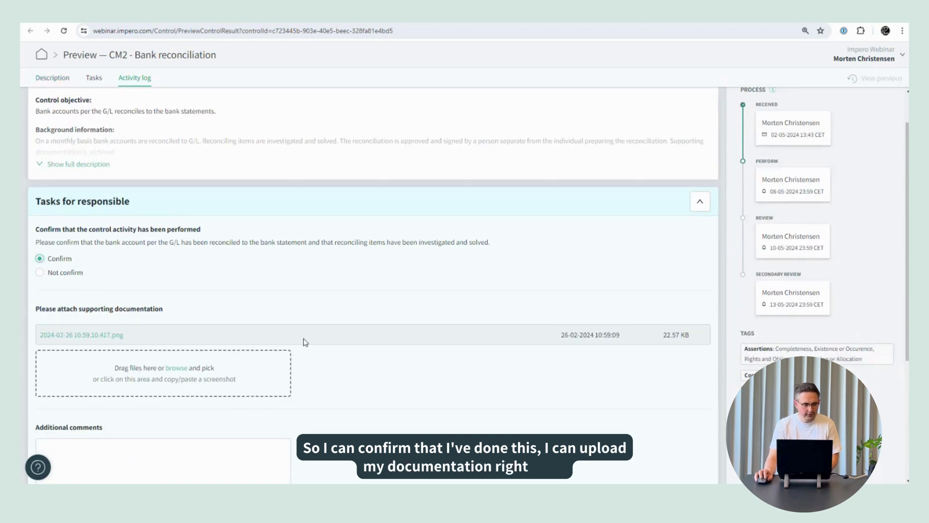
scroll(273, 350, "up", 1)
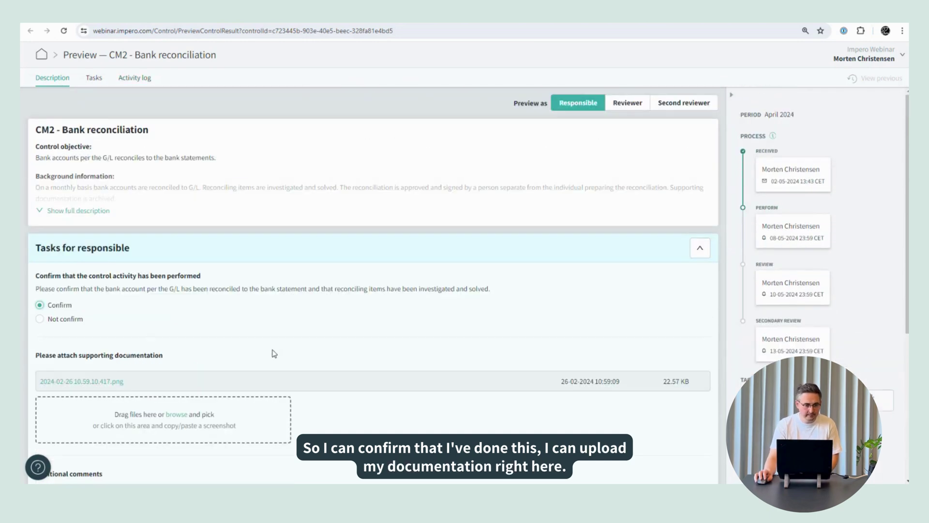
scroll(272, 353, "down", 1)
scroll(285, 341, "up", 1)
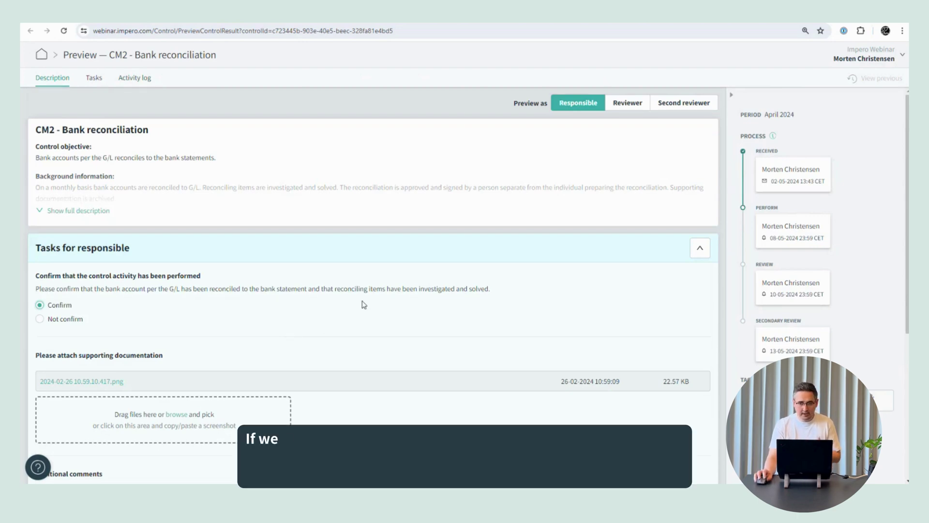
Step: Preview as reviewer, tick both documentation review checkboxes, and close the preview
left_click(628, 104)
scroll(397, 314, "down", 1)
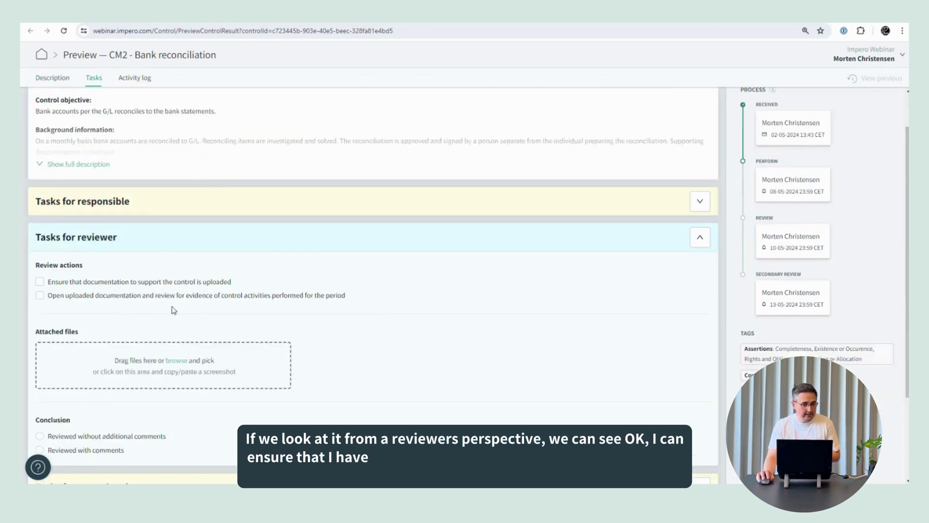
scroll(174, 309, "down", 1)
left_click(39, 235)
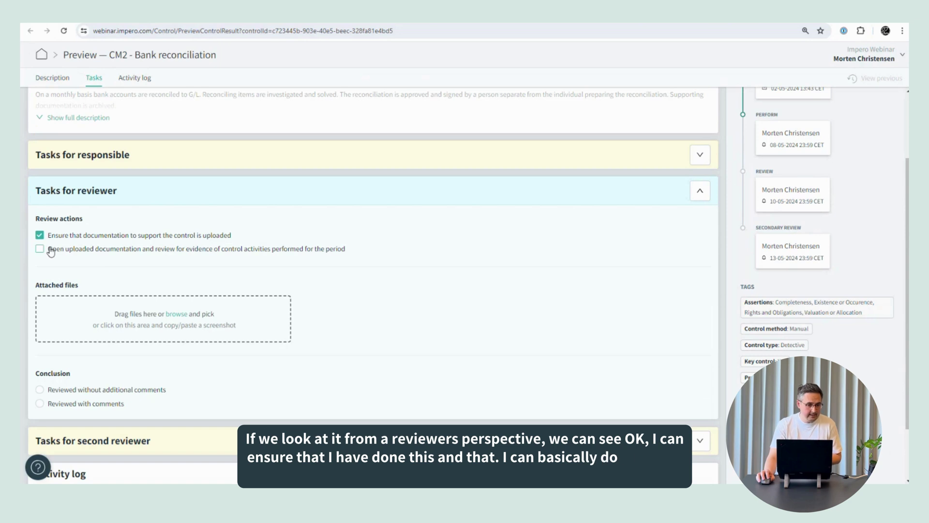
left_click(51, 249)
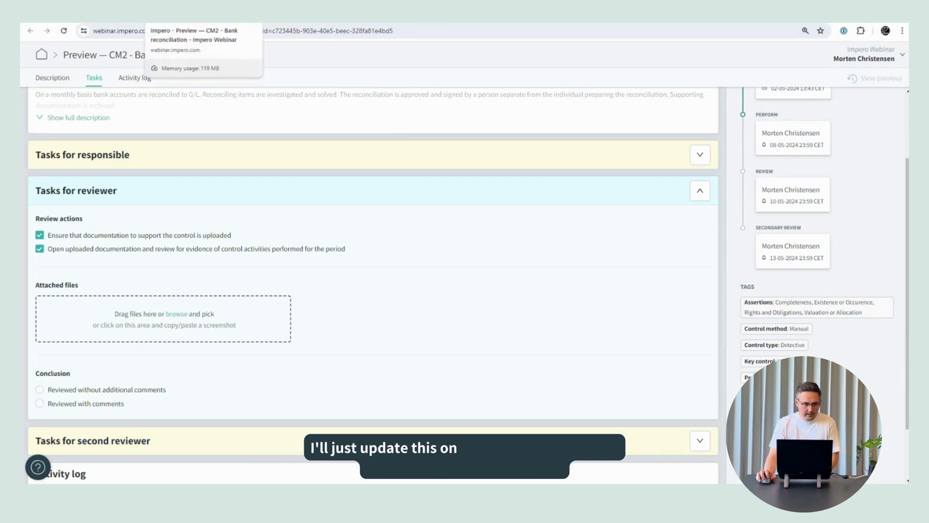
key("ctrl+w")
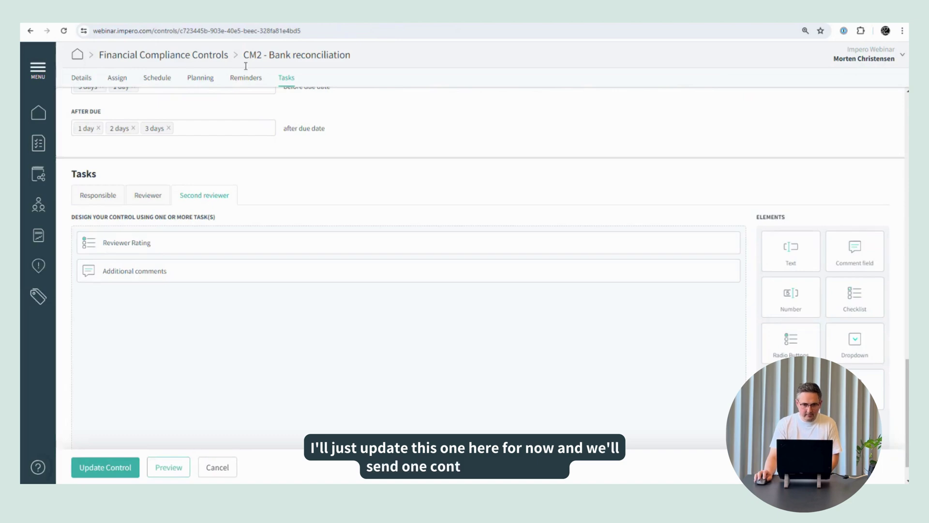
Step: Save the CM2 Bank reconciliation control update and confirm sending the one control
left_click(113, 466)
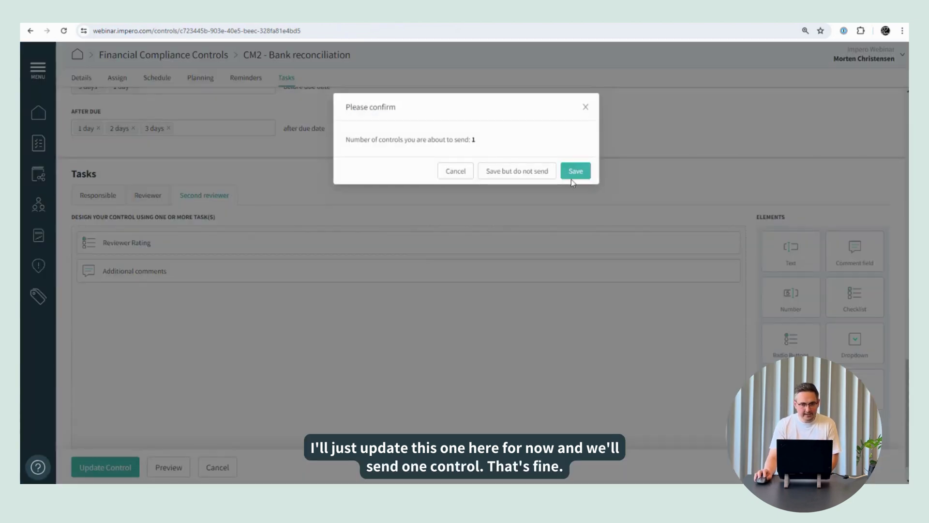
left_click(575, 172)
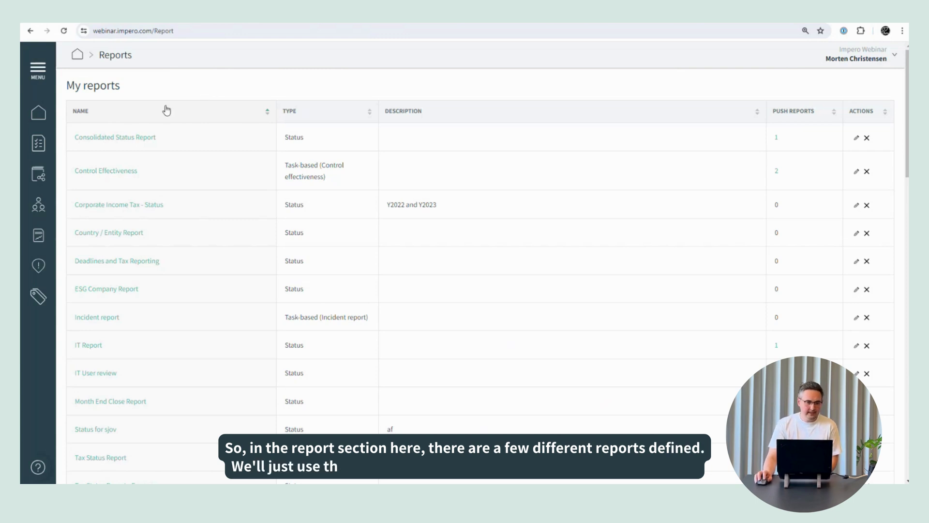
Step: Open the Consolidated Status Report from My reports
left_click(115, 138)
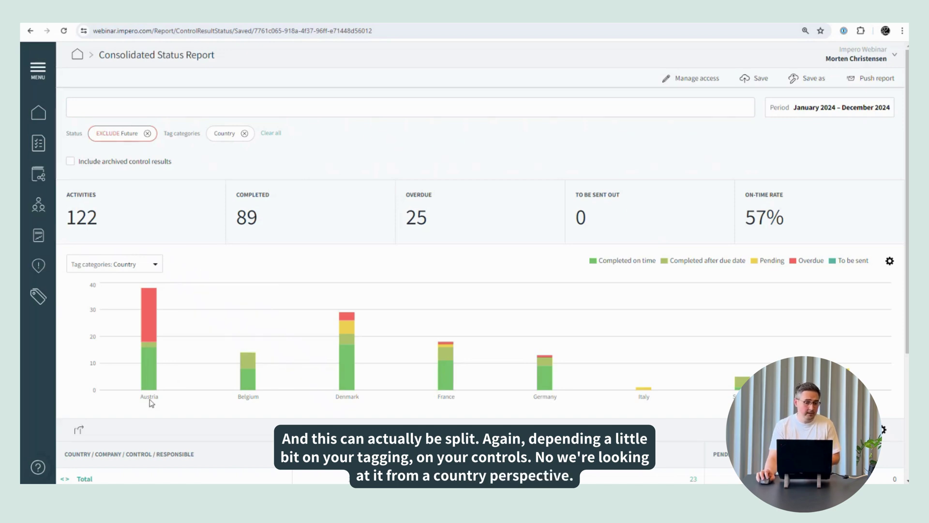
left_click(136, 262)
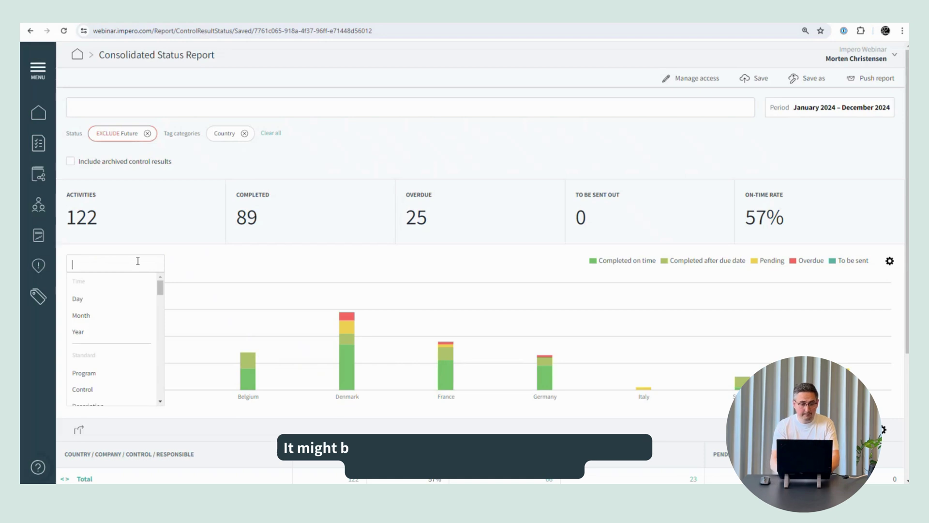
type("comp")
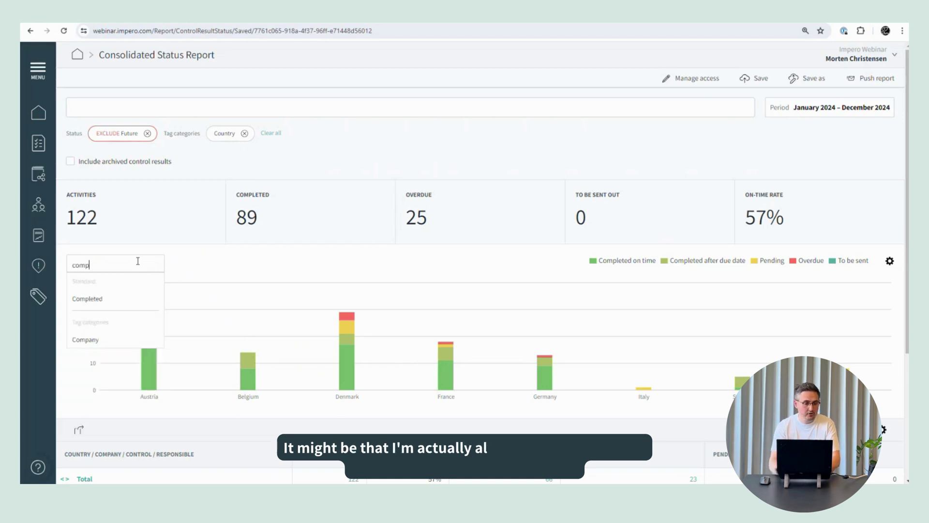
left_click(131, 341)
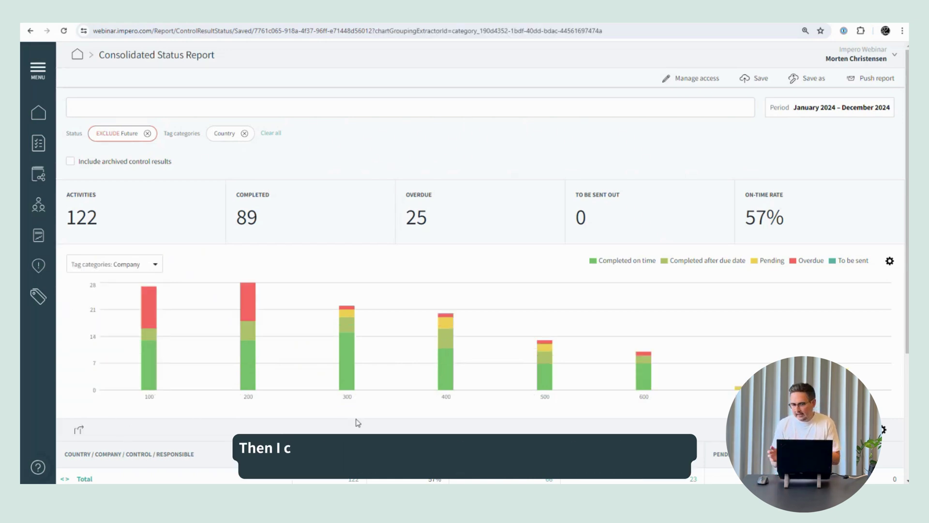
left_click(153, 265)
type("cou")
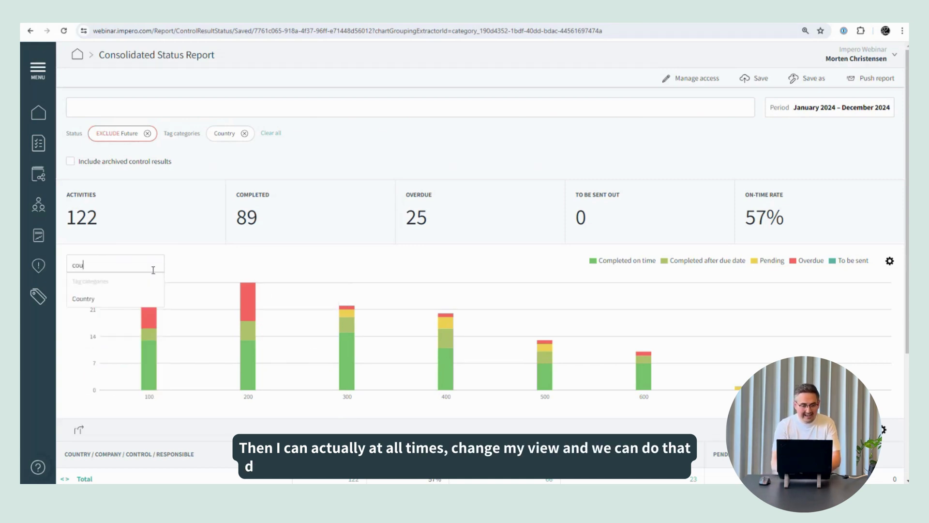
left_click(122, 301)
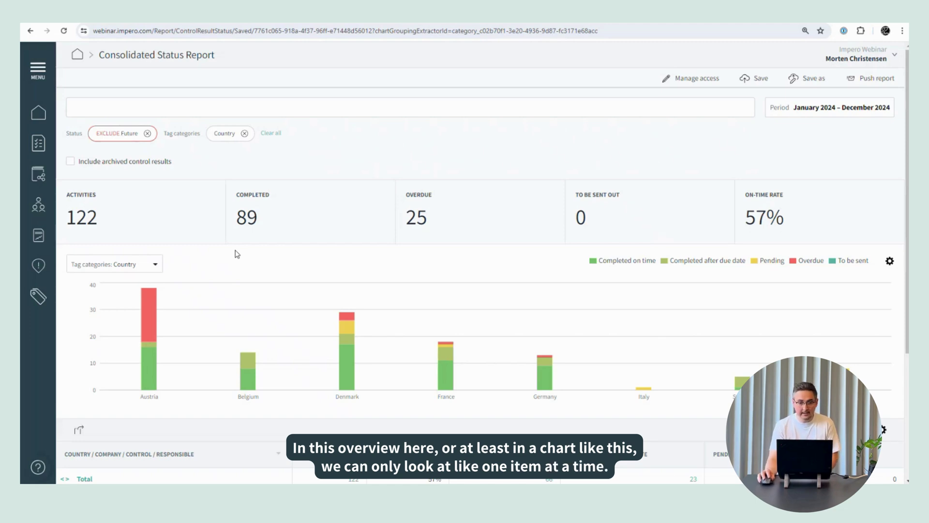
scroll(264, 253, "down", 1)
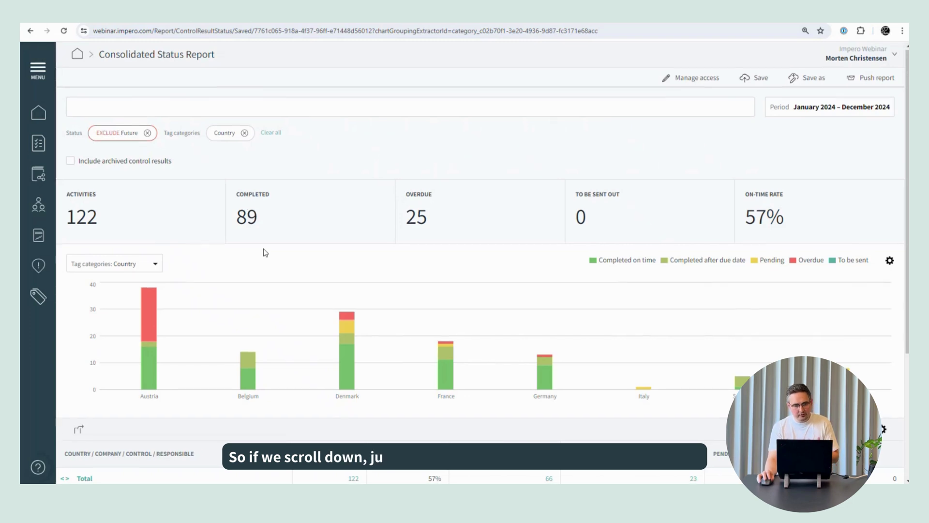
Step: Apply the country, company, control and responsible grouping in Table Settings, then expand France
scroll(266, 252, "down", 2)
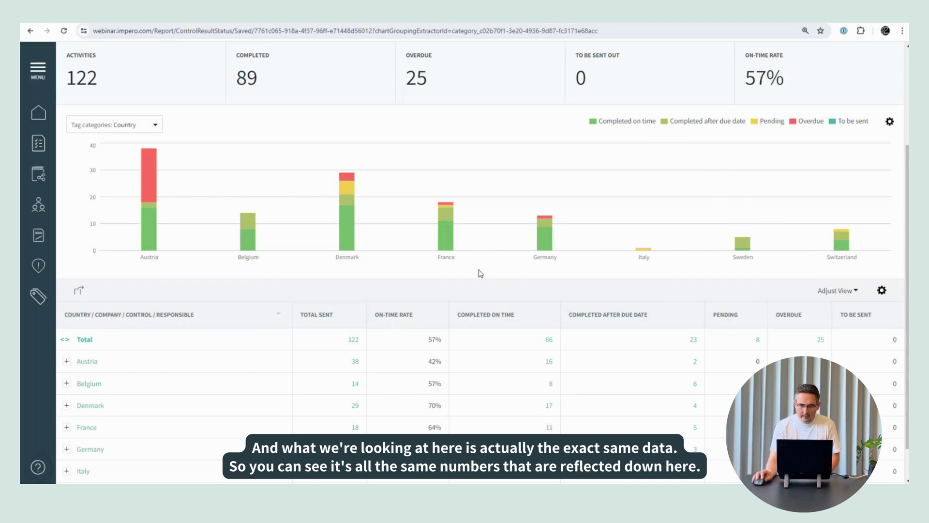
left_click(882, 291)
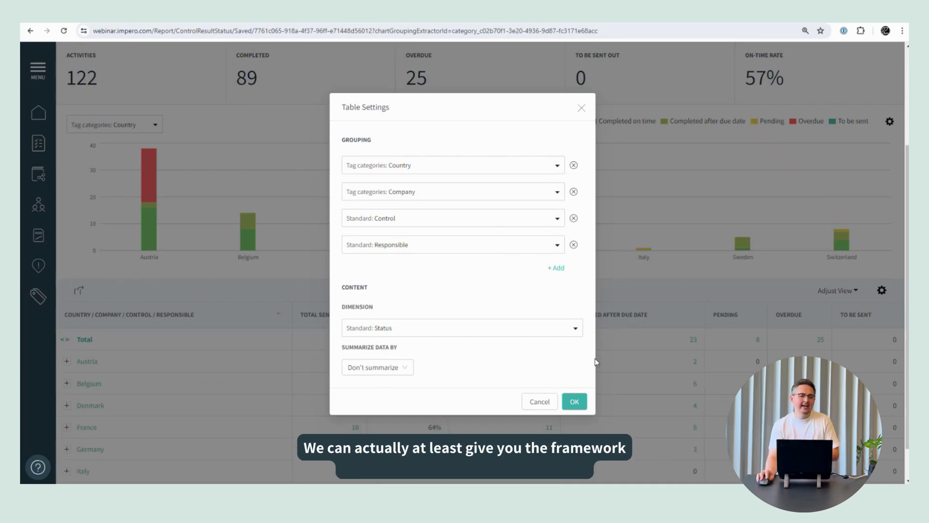
left_click(575, 402)
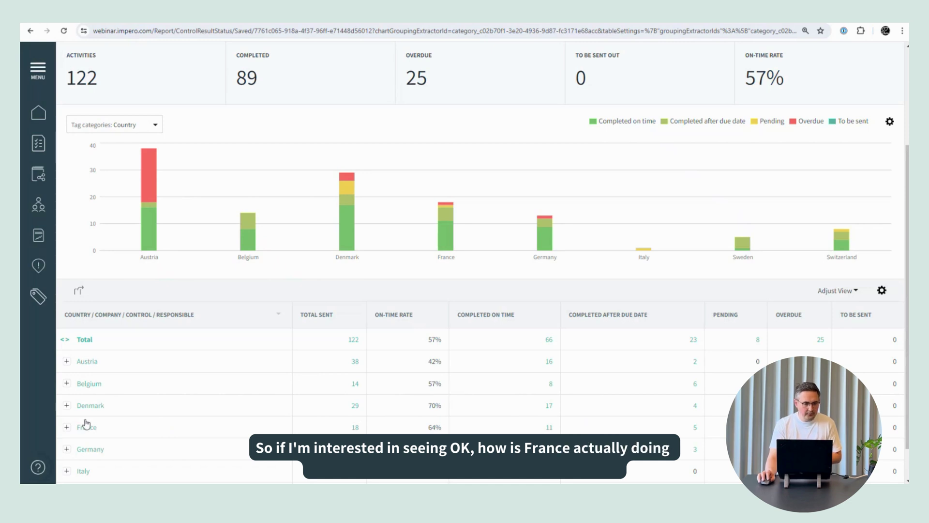
left_click(67, 427)
Step: Expand company 400's controls and show who performs Continious TP documentation
scroll(224, 431, "down", 1)
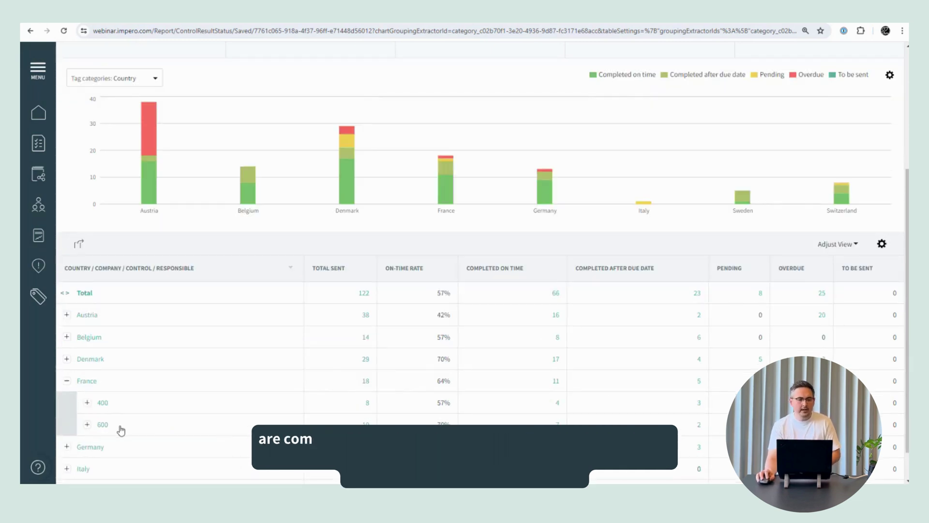
left_click(88, 402)
scroll(210, 394, "down", 2)
scroll(211, 400, "down", 2)
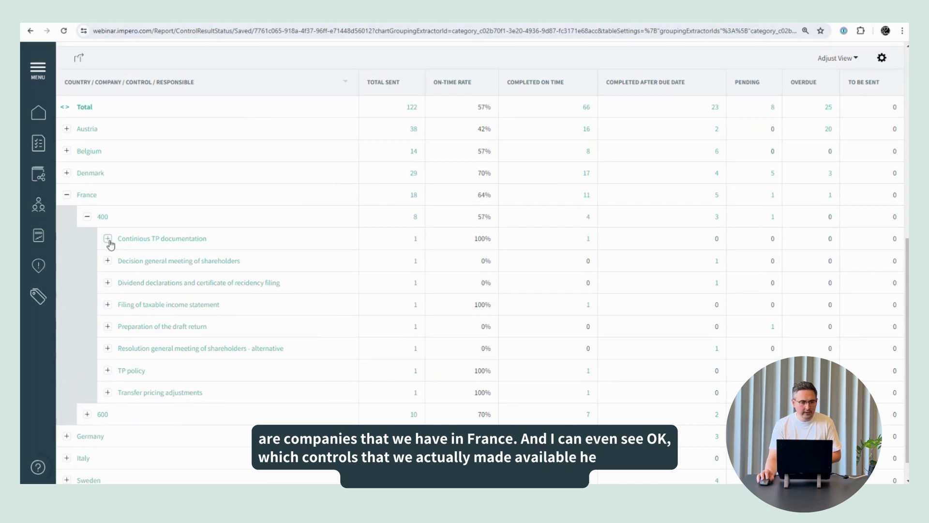
left_click(108, 240)
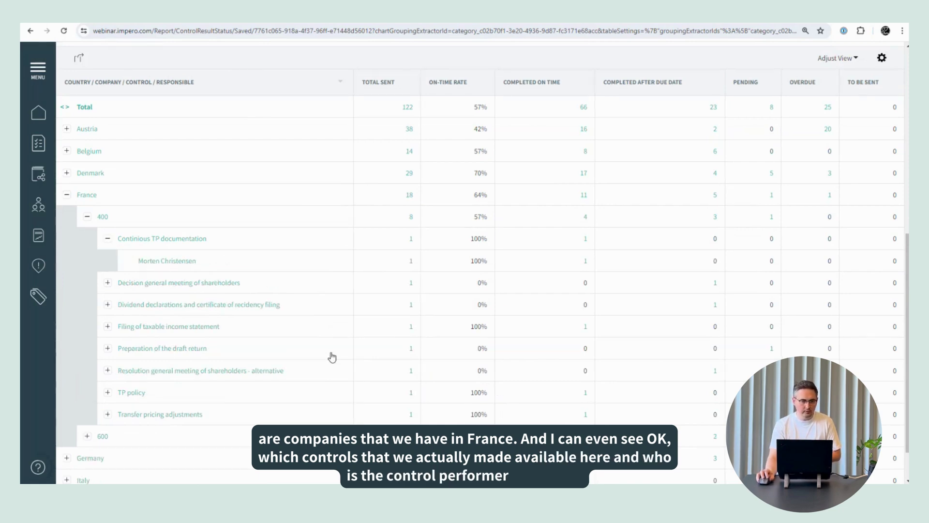
scroll(274, 358, "up", 7)
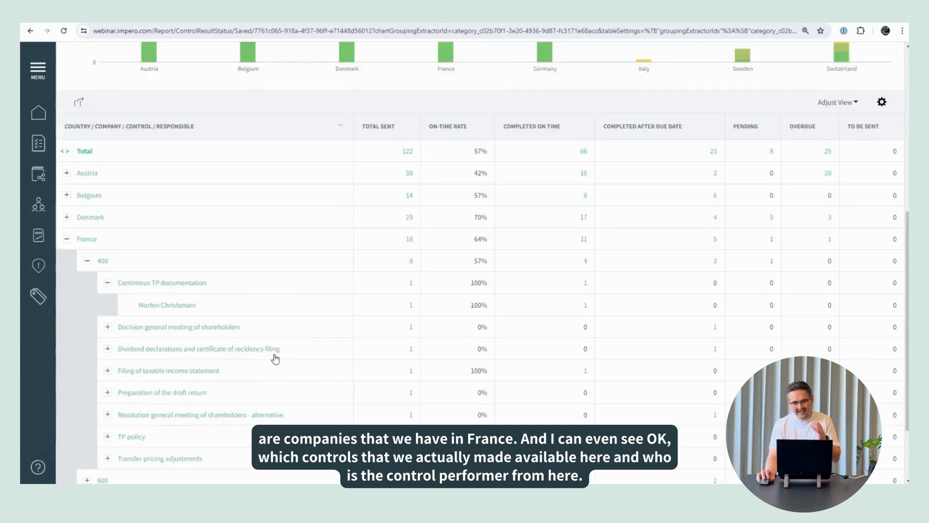
scroll(280, 358, "up", 1)
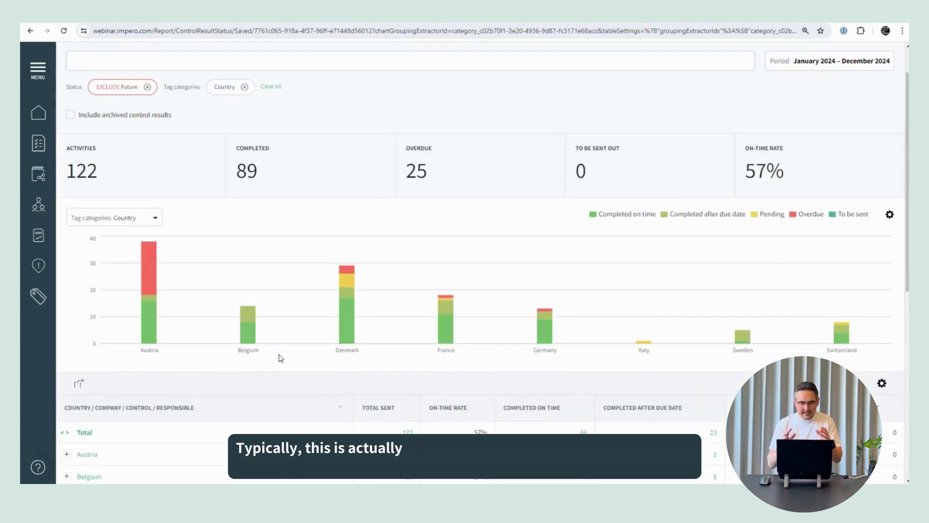